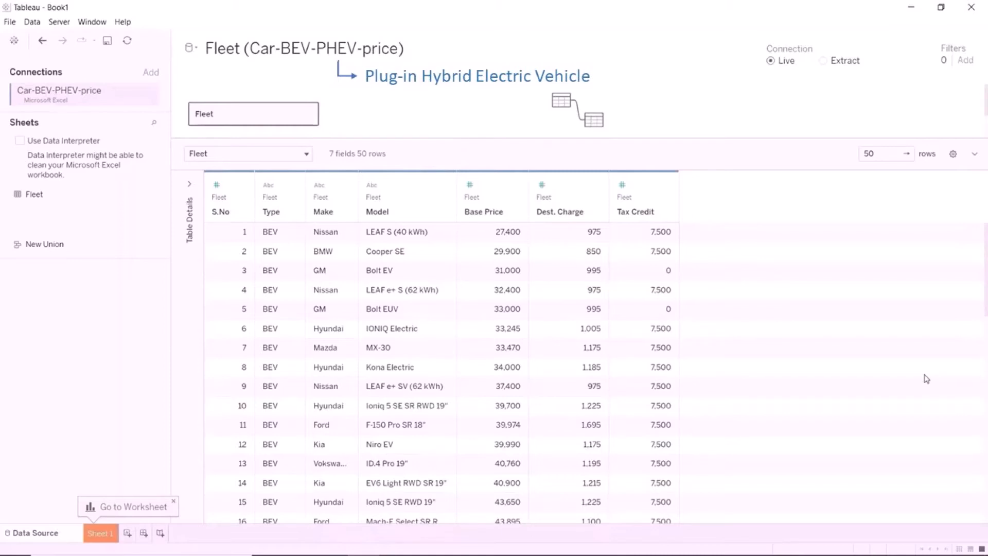
- Open the first worksheet and rename it Car Deal
left_click(105, 533)
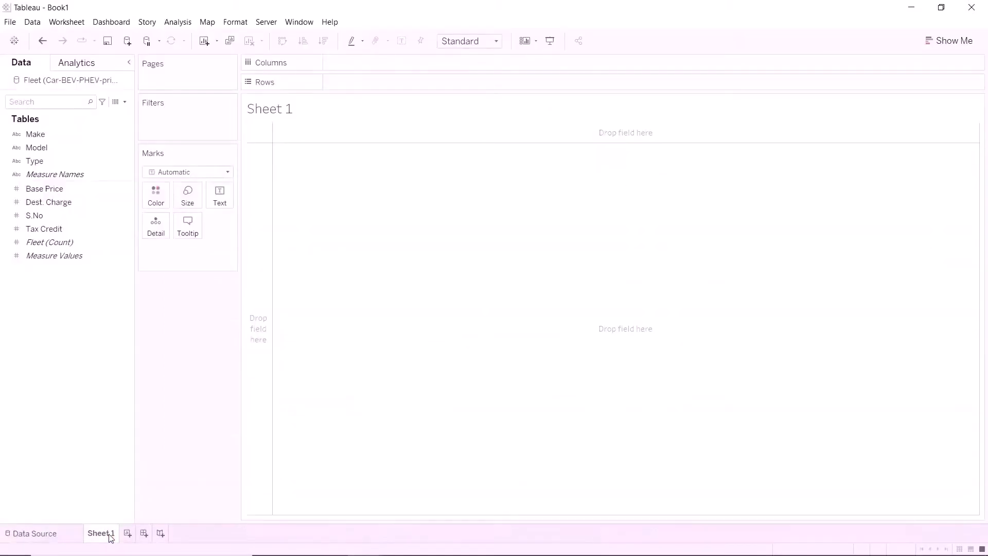
double_click(109, 534)
type("Car Deal")
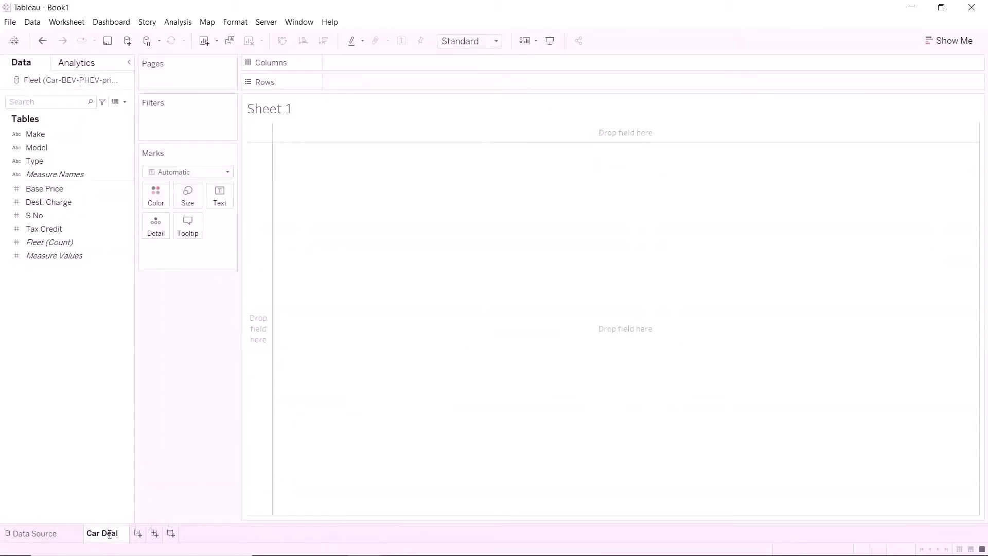
- Build a text table of all measure values by Model and widen its columns so the full headers fit
left_click_drag(46, 155, 358, 93)
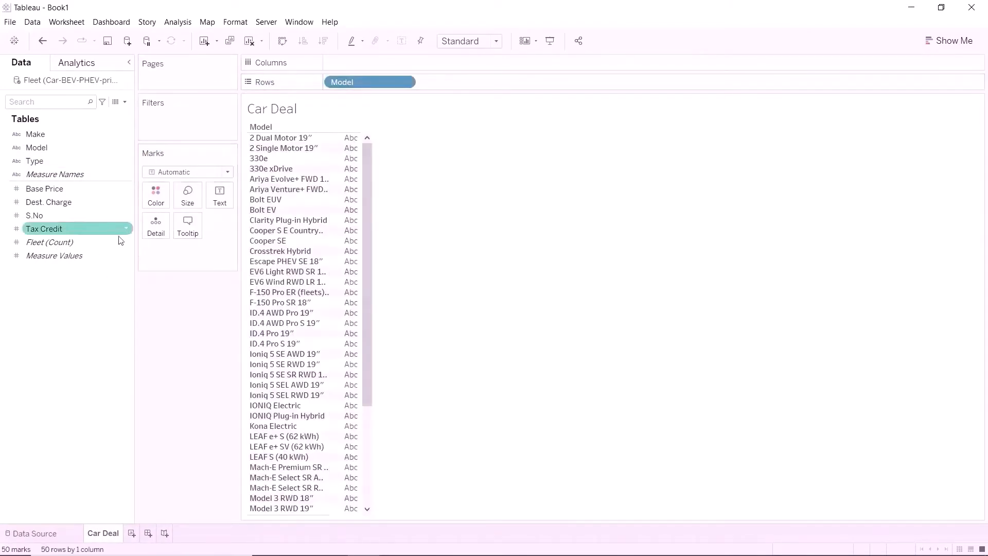
left_click_drag(73, 256, 482, 79)
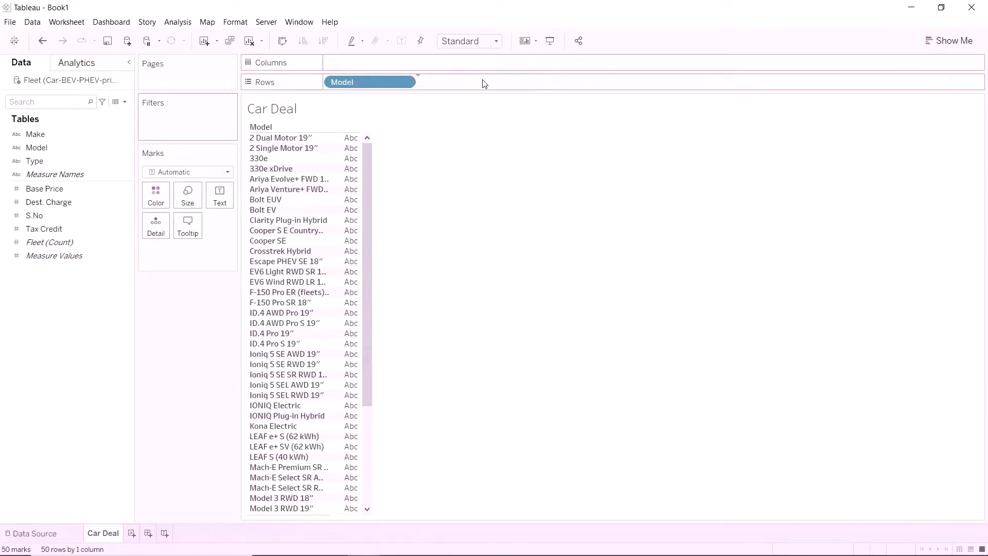
left_click(950, 41)
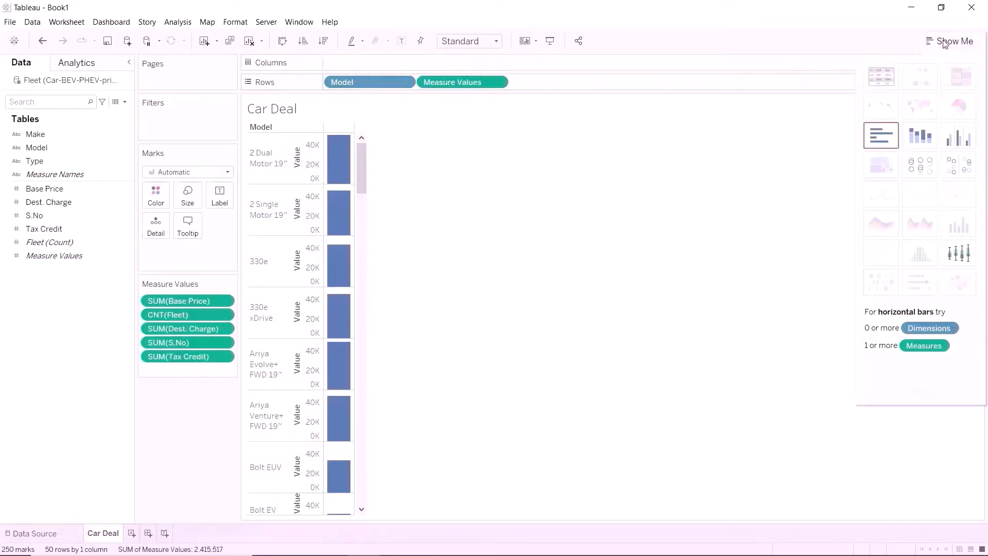
left_click(881, 76)
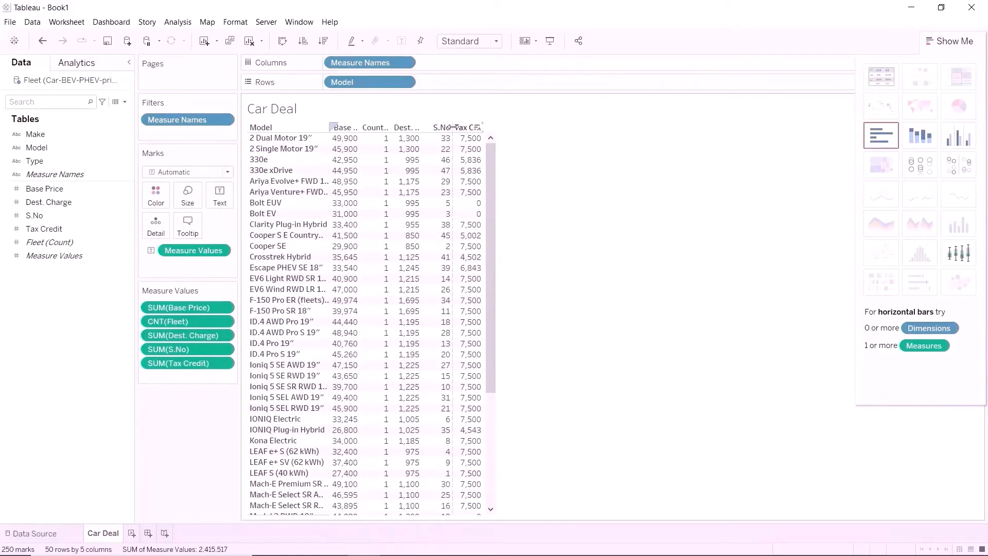
left_click_drag(453, 127, 480, 127)
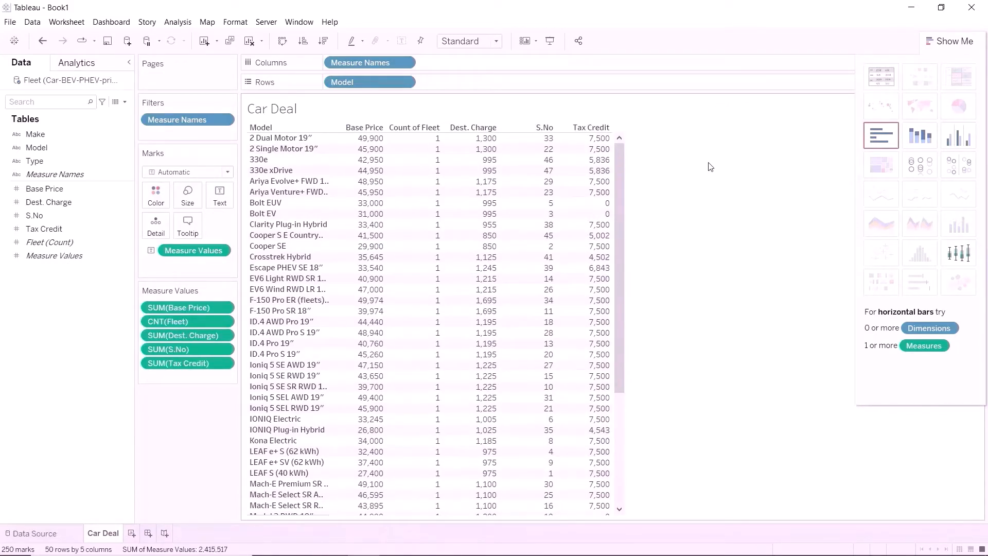
- Remove S.No and the fleet count from the table's measure values
left_click(222, 349)
left_click(170, 505)
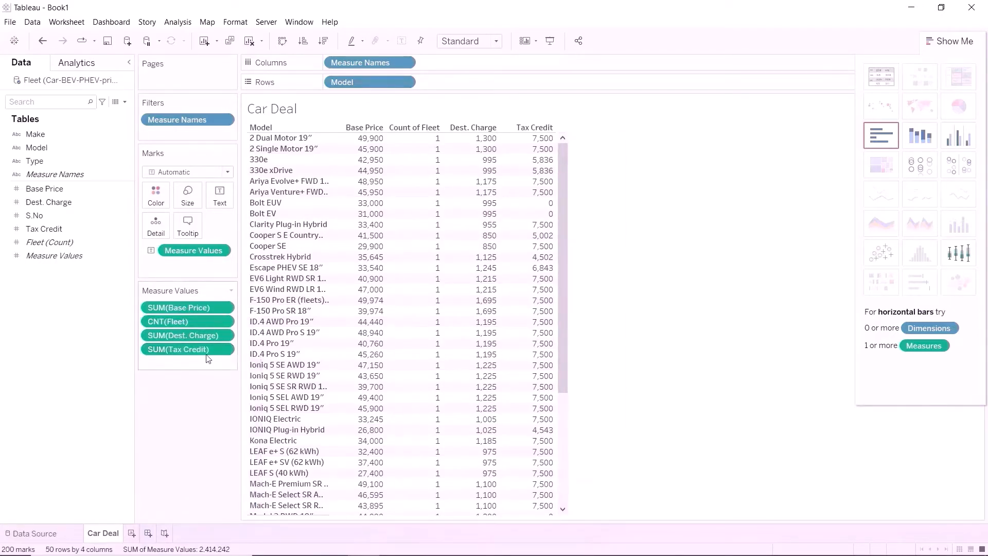
left_click(223, 321)
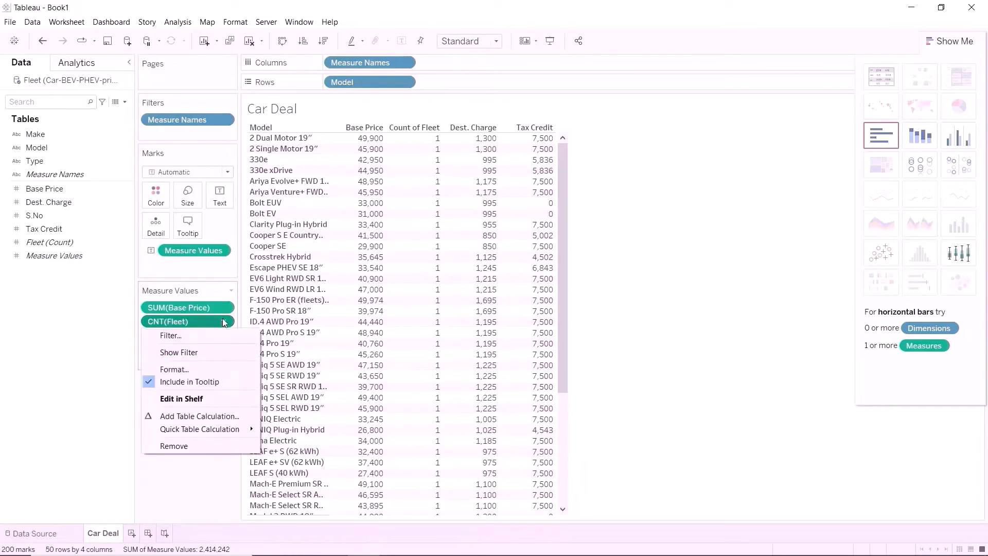
left_click(186, 451)
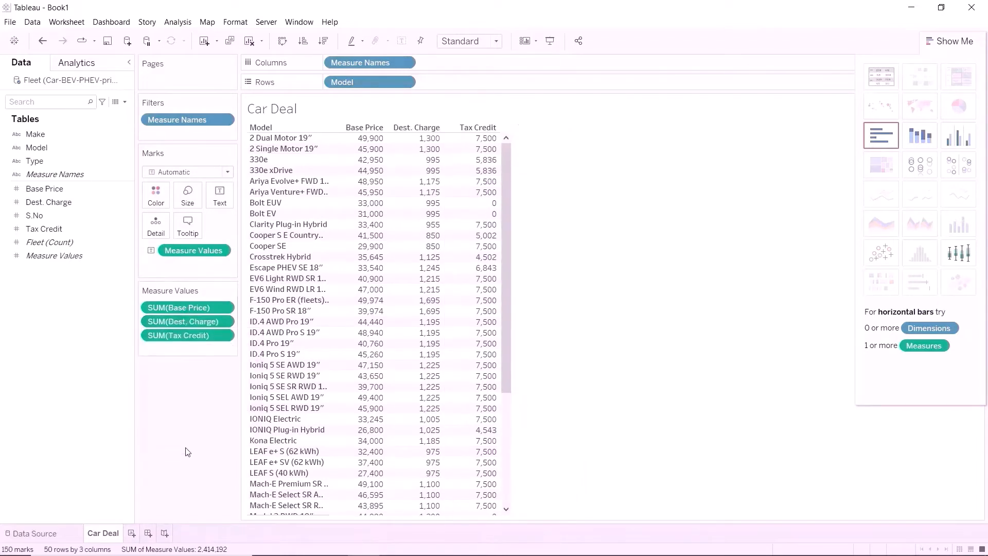
- Create a float parameter named HST with a current value of 0.13
left_click(124, 101)
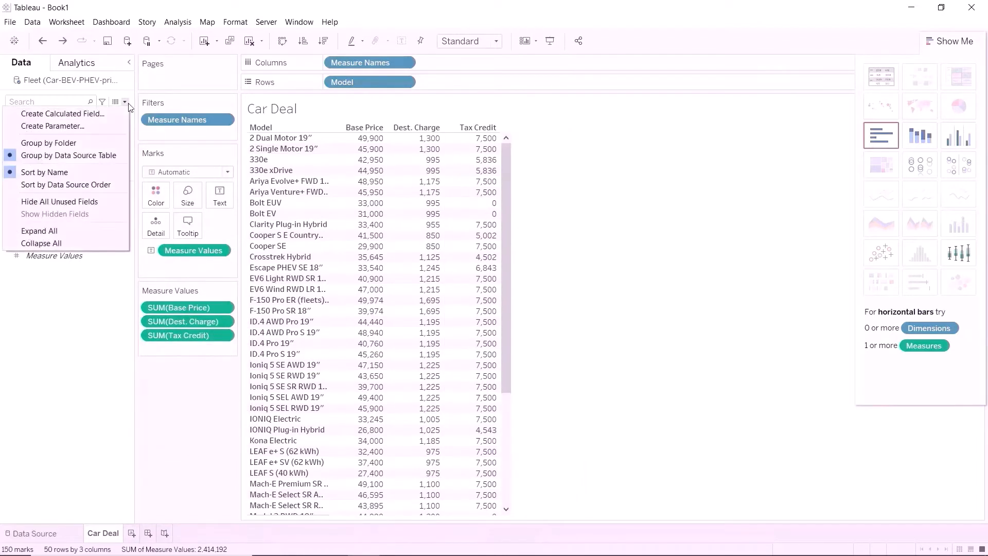
left_click(97, 124)
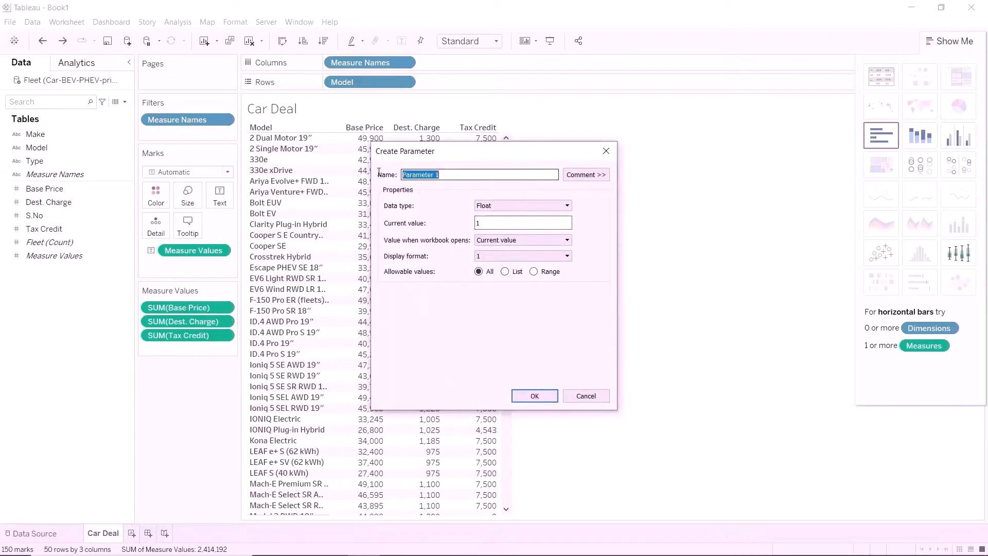
type("HST")
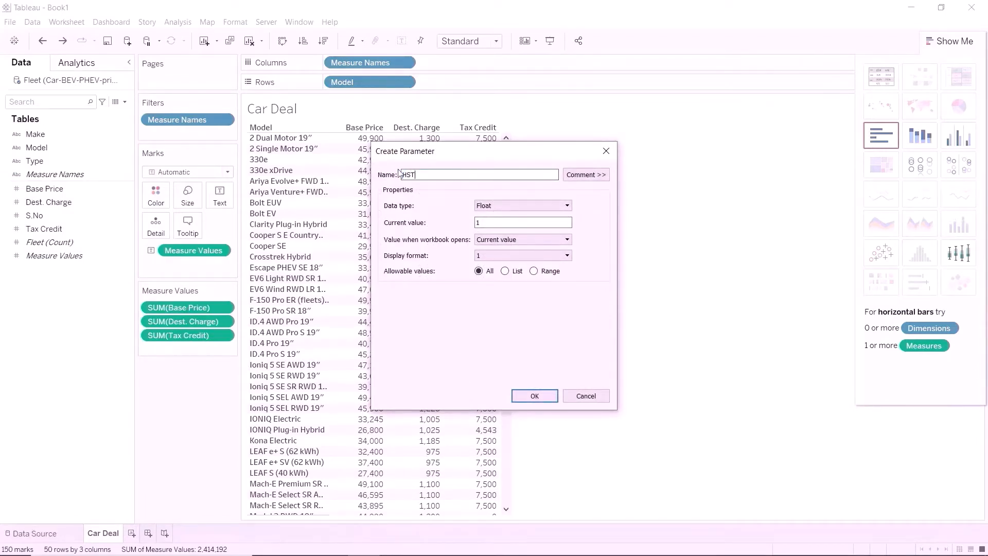
left_click(498, 221)
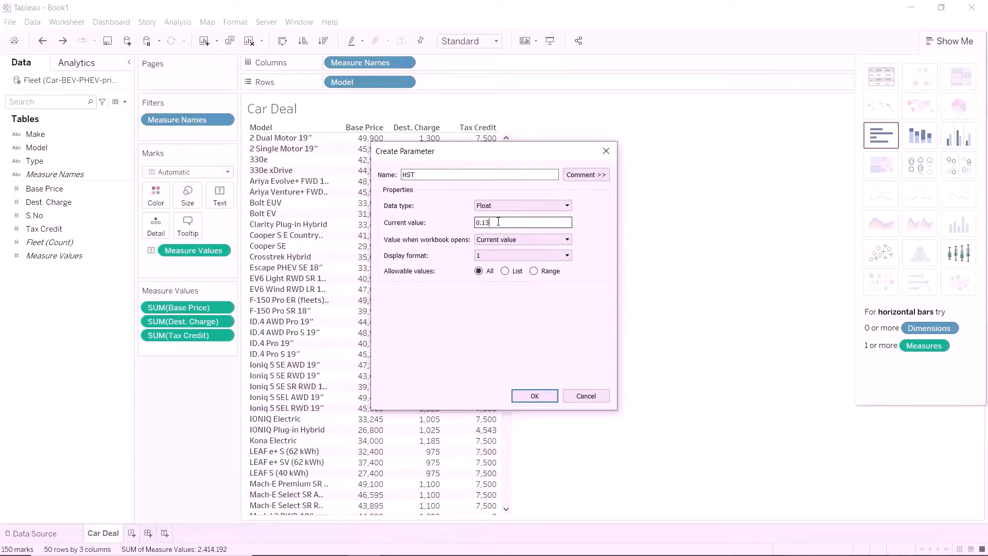
type("0.13")
left_click(535, 396)
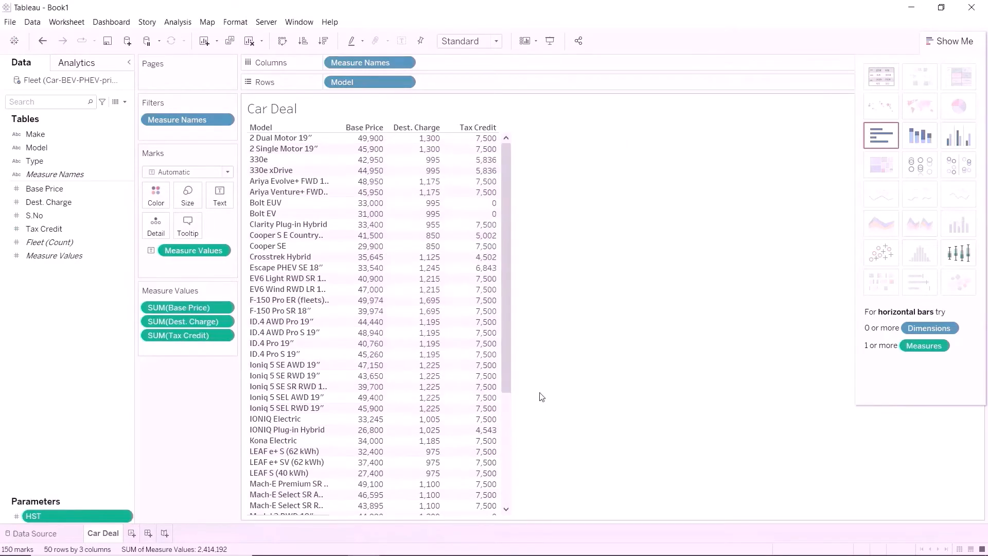
- Start a calculated field named Final price with the formula ([Base Price]+[Dest. Charge]-[Tax Credit])*
left_click(125, 103)
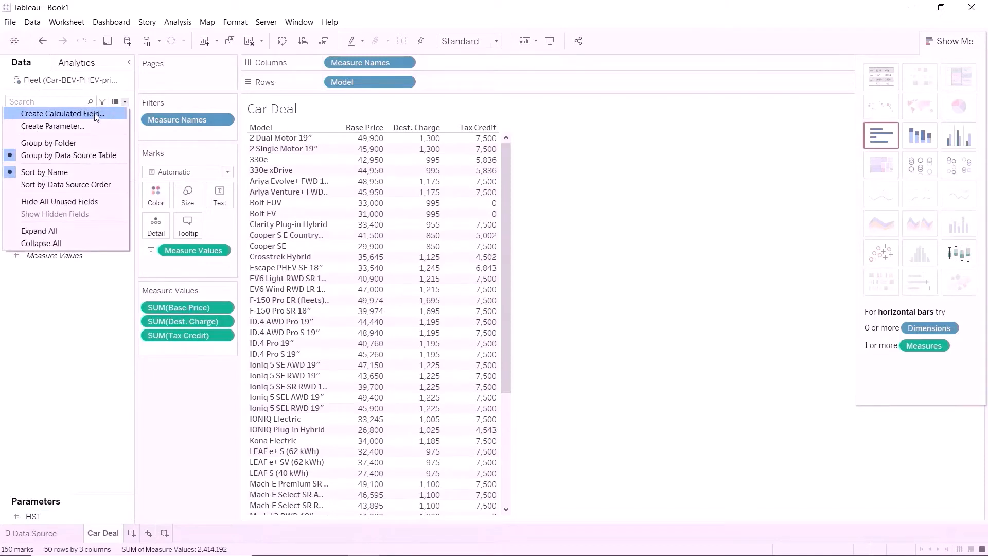
left_click(96, 114)
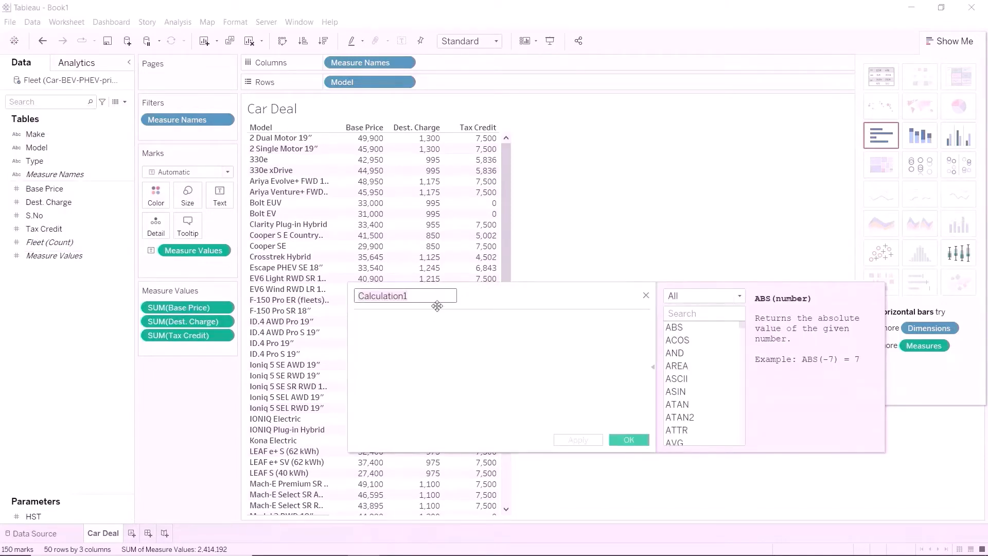
type("Final price")
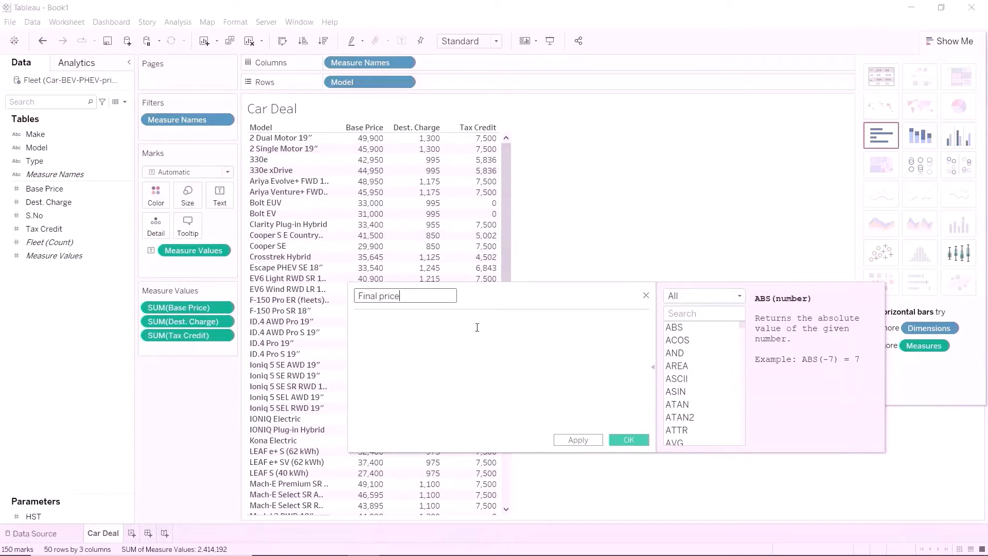
left_click(445, 329)
type("(")
left_click_drag(44, 188, 450, 322)
type("+")
left_click_drag(49, 202, 501, 321)
type("-")
left_click_drag(44, 229, 568, 321)
type(")*")
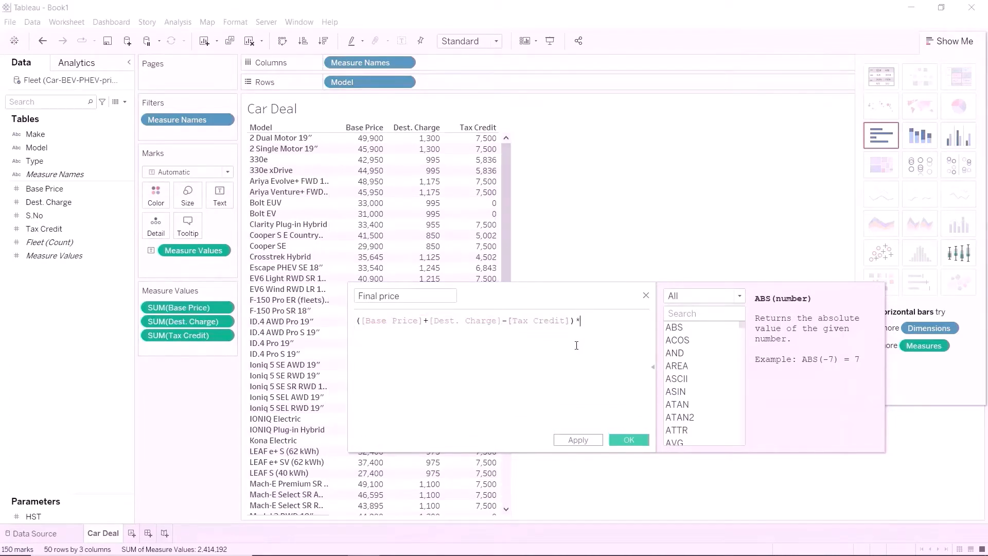
- Complete the Final price formula with (1+[HST]) and add the new field to the table after Tax Credit
type("(1+")
left_click_drag(33, 517, 617, 324)
type(")")
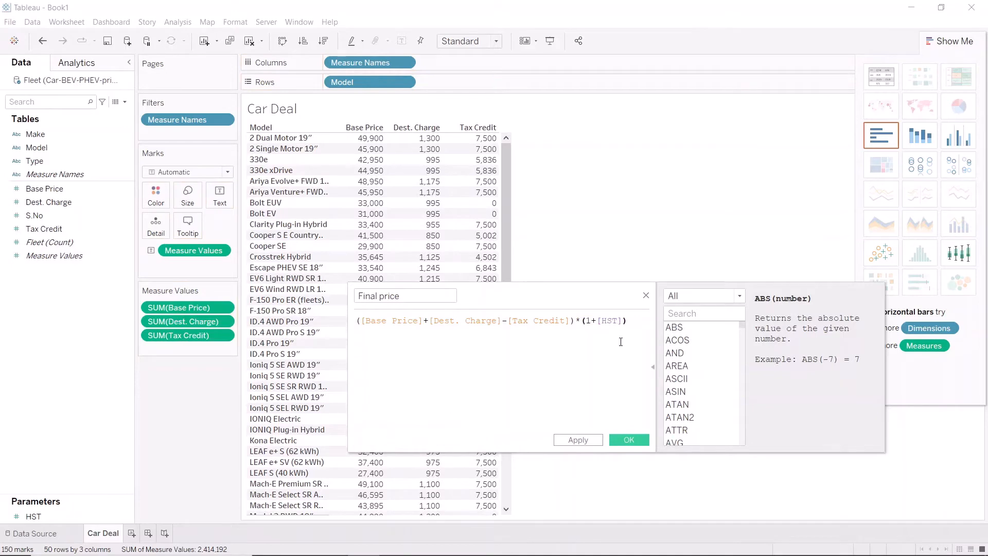
left_click(629, 439)
left_click_drag(84, 221, 195, 350)
- Save the workbook as Calculation in the 10-Calculation folder
left_click(10, 22)
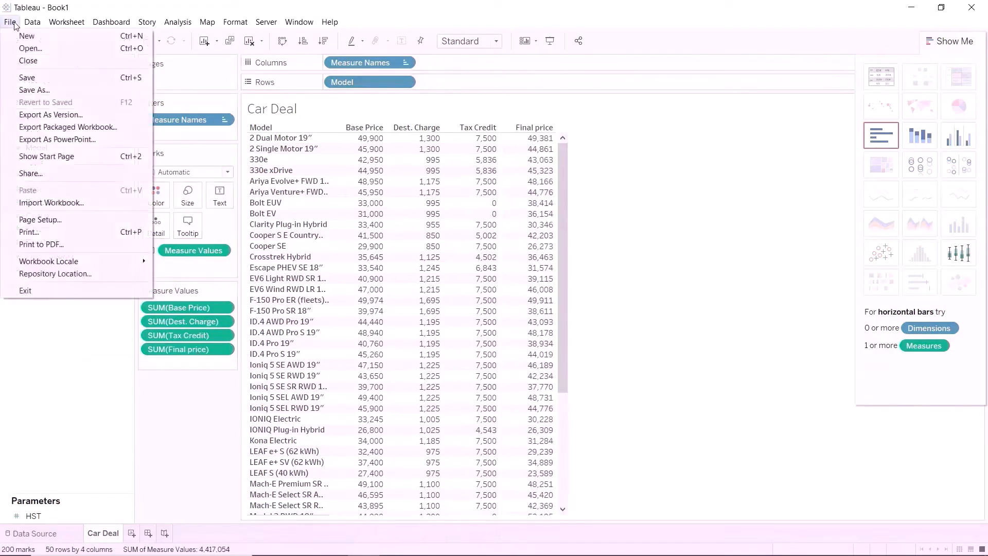
left_click(35, 76)
type("Calculation")
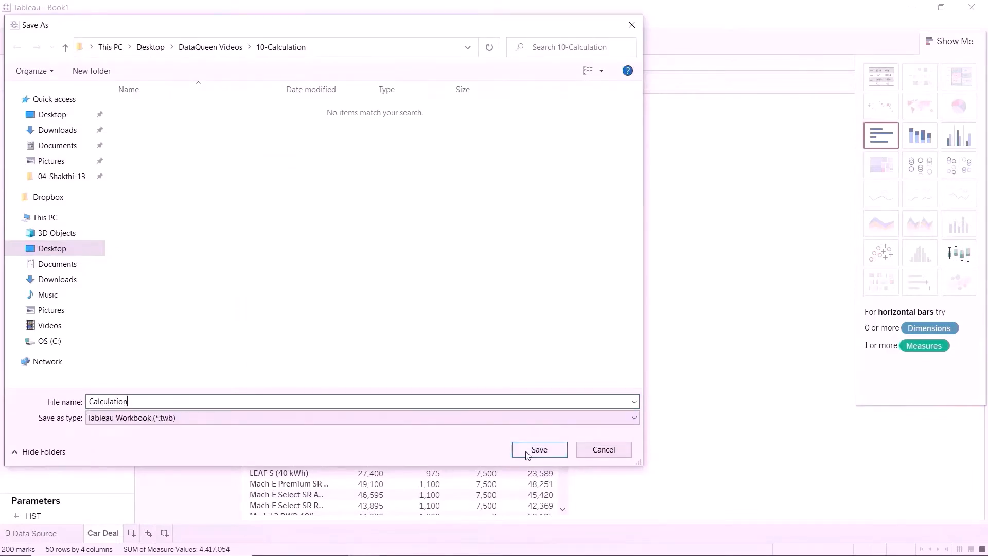
left_click(530, 451)
- Examine the Final price column in the data source and return to the Car Deal sheet
left_click(47, 534)
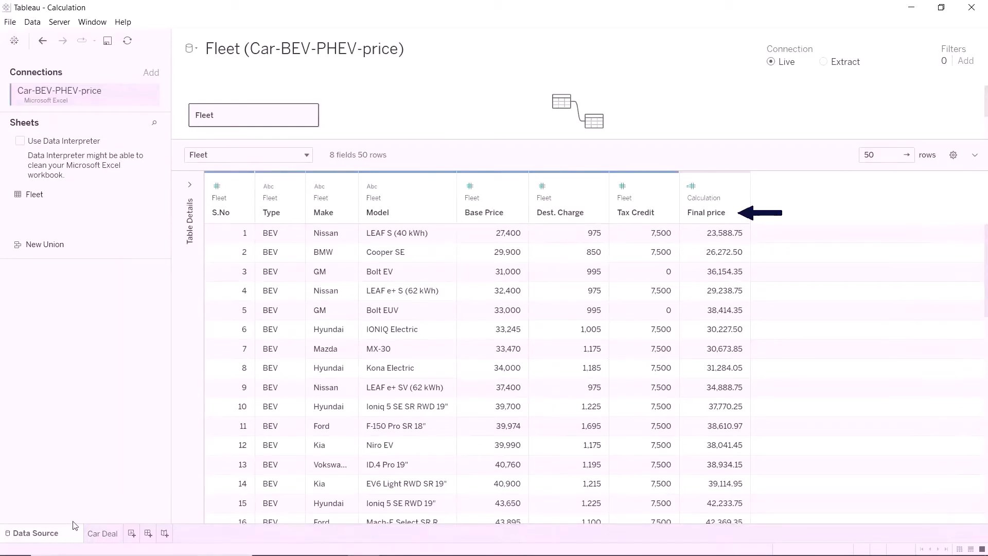
left_click(99, 535)
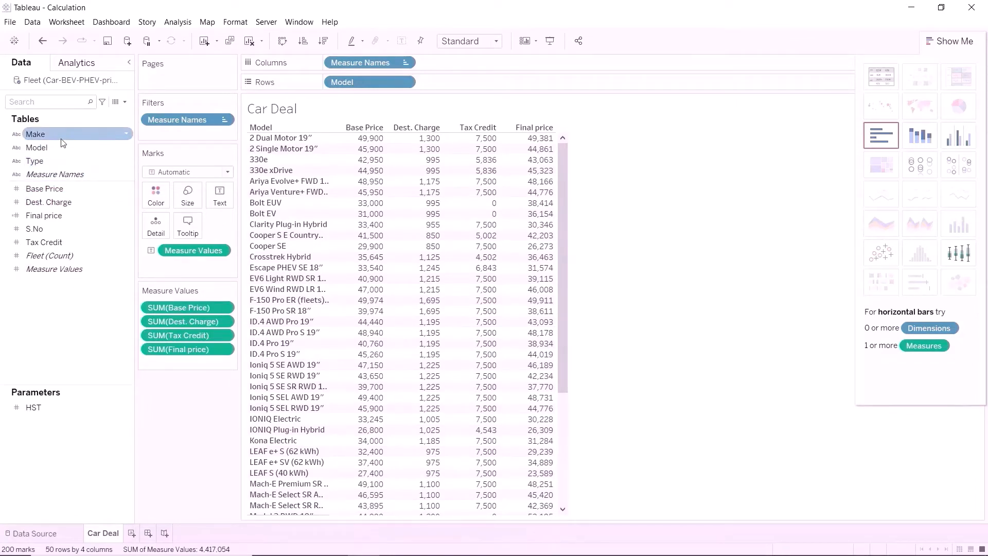
- Replace Model with Make in the table rows and add the fleet count as the last measure
left_click_drag(62, 142, 374, 89)
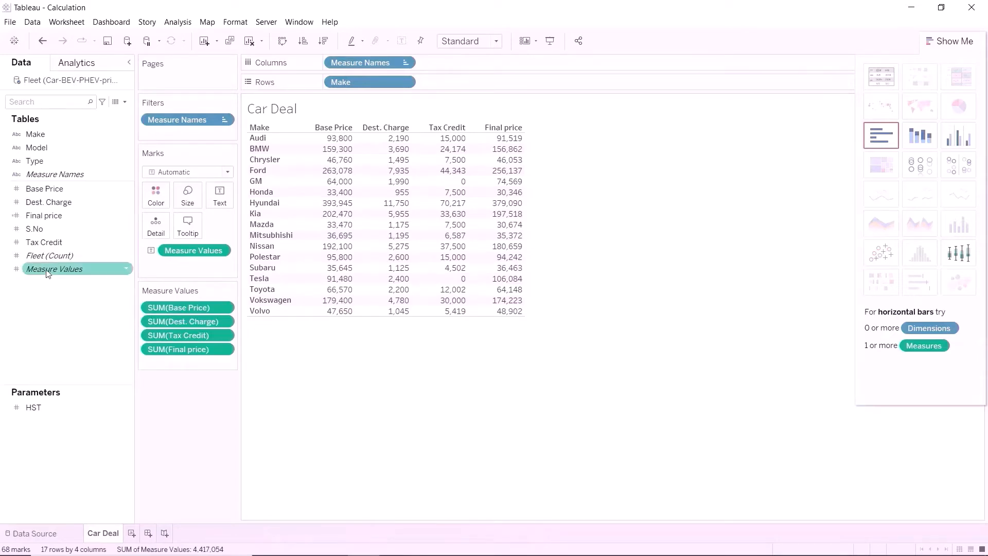
left_click_drag(50, 256, 181, 366)
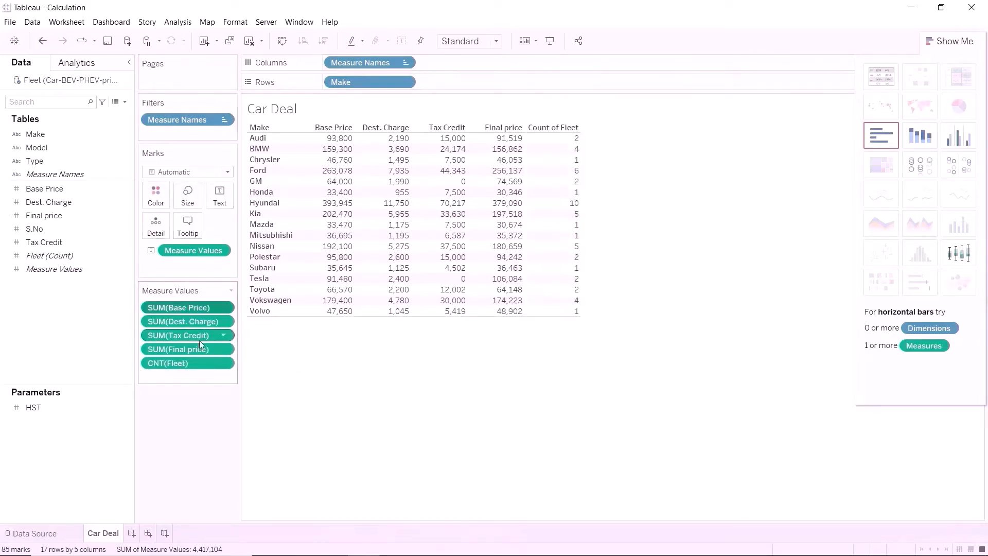
- Change the aggregation of Base Price, Dest. Charge, Tax Credit and Final price to Average
left_click(225, 349)
mouse_move(209, 407)
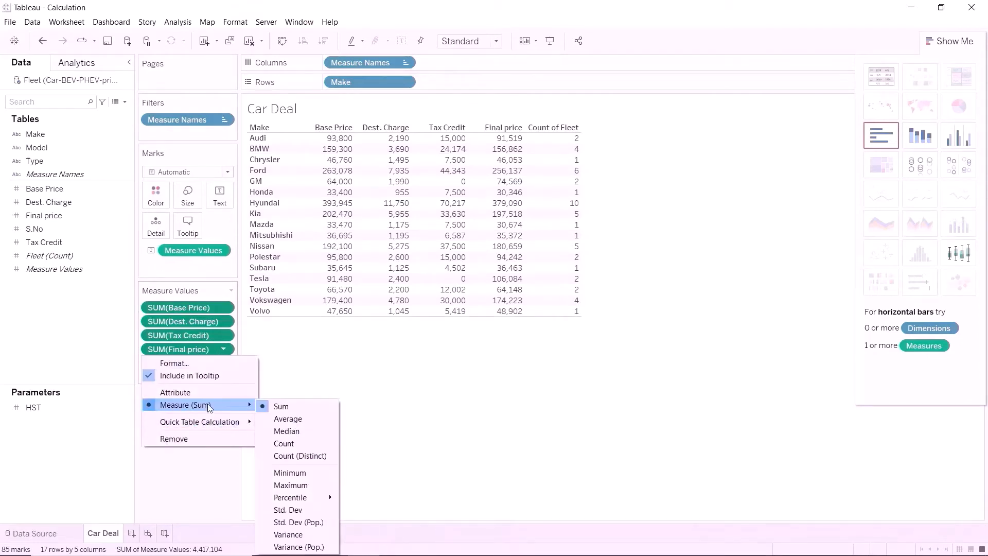
left_click(287, 418)
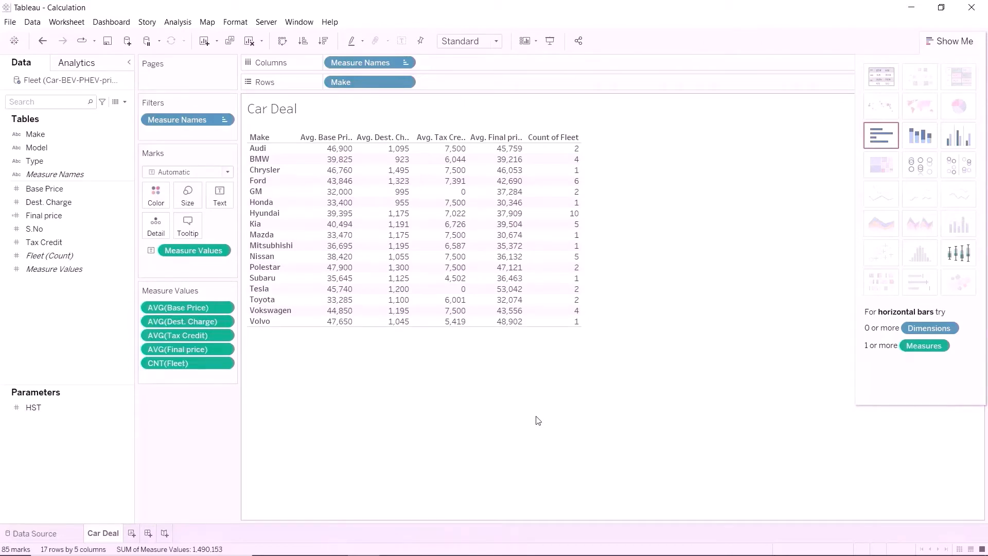
- Remove average Base Price, Dest. Charge and Tax Credit from the table, and add Type before Make in the rows
left_click(223, 307)
left_click(192, 461)
left_click(223, 307)
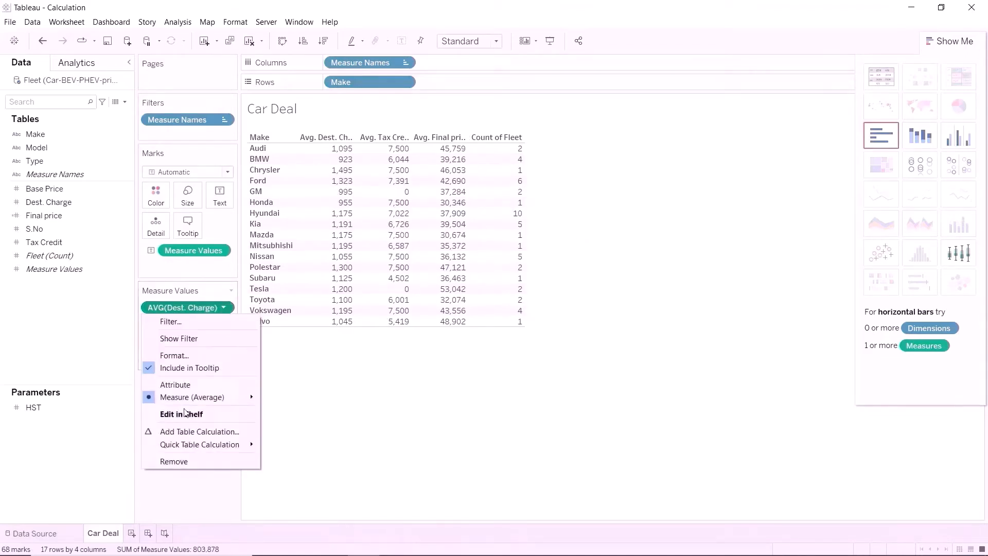
left_click(177, 461)
left_click(223, 307)
left_click(183, 459)
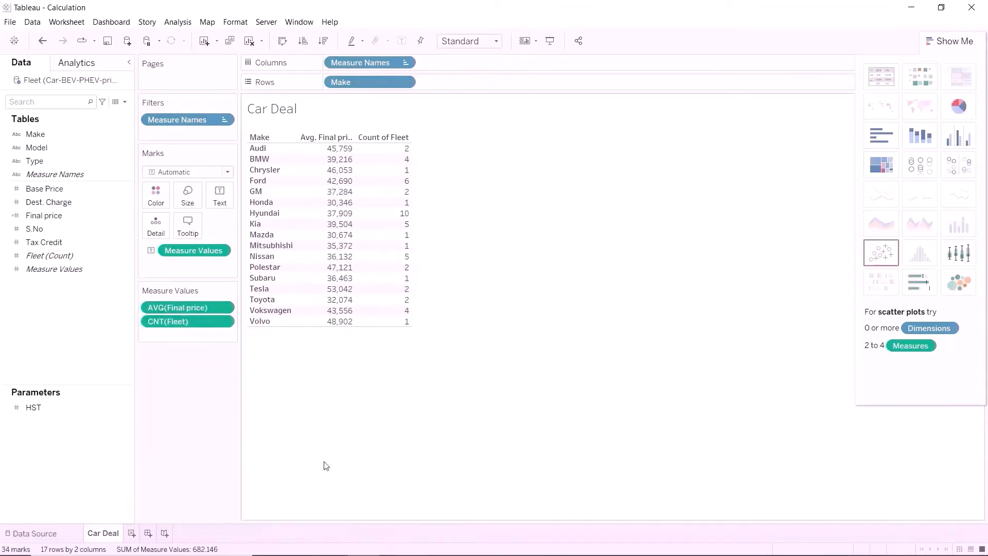
left_click_drag(42, 165, 336, 85)
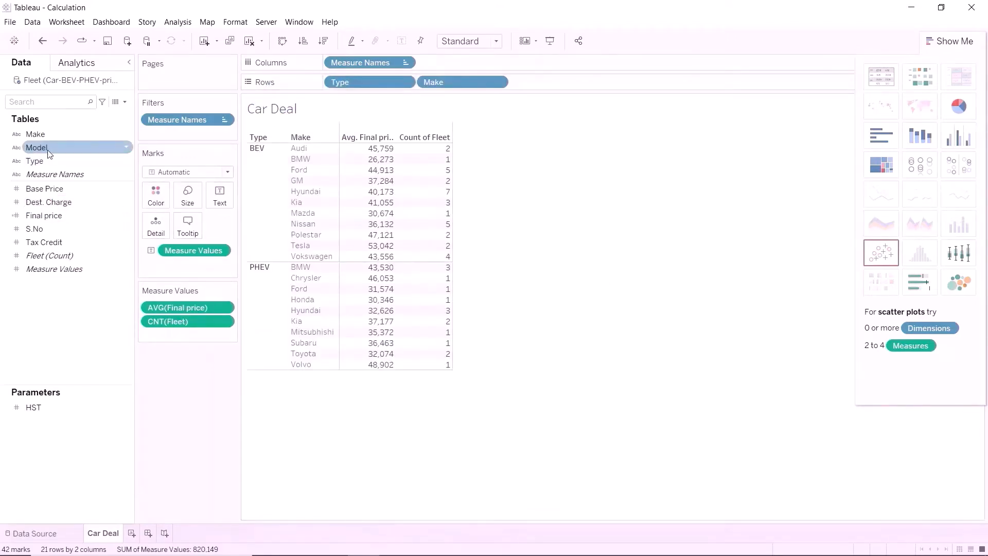
- Add a filter on Model with the condition that the sum of Final price is <= 35000
left_click_drag(49, 154, 170, 136)
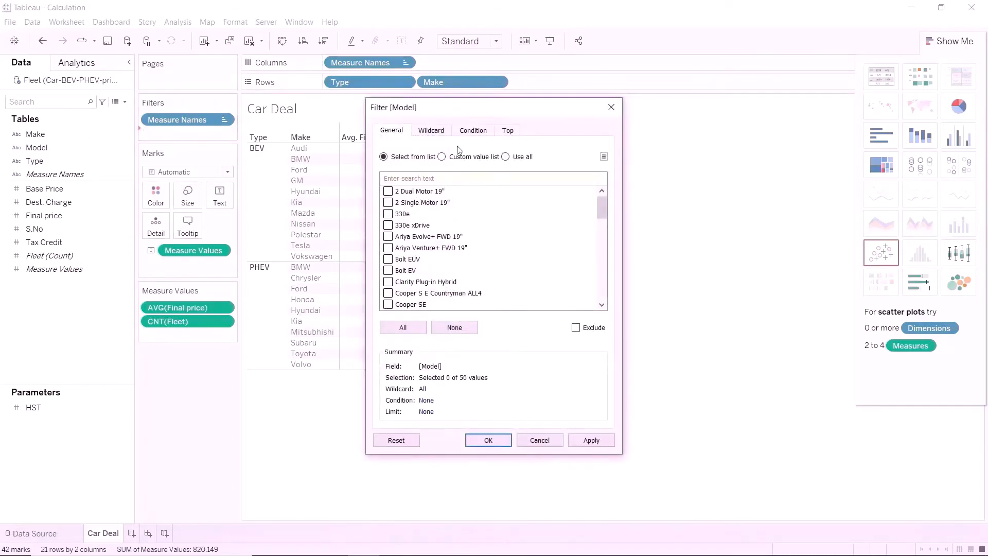
left_click(472, 130)
left_click(383, 161)
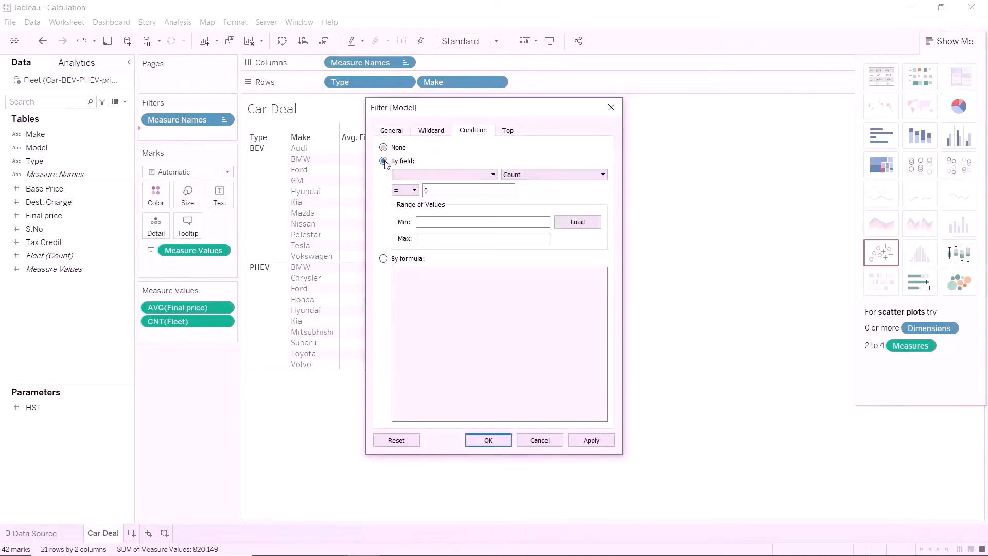
left_click(492, 174)
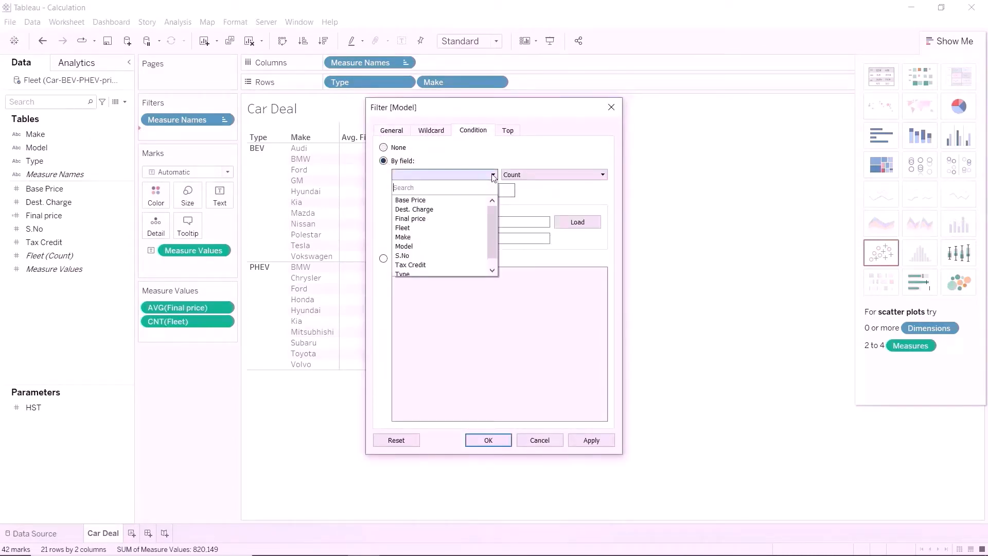
left_click(427, 220)
left_click(413, 190)
left_click(401, 222)
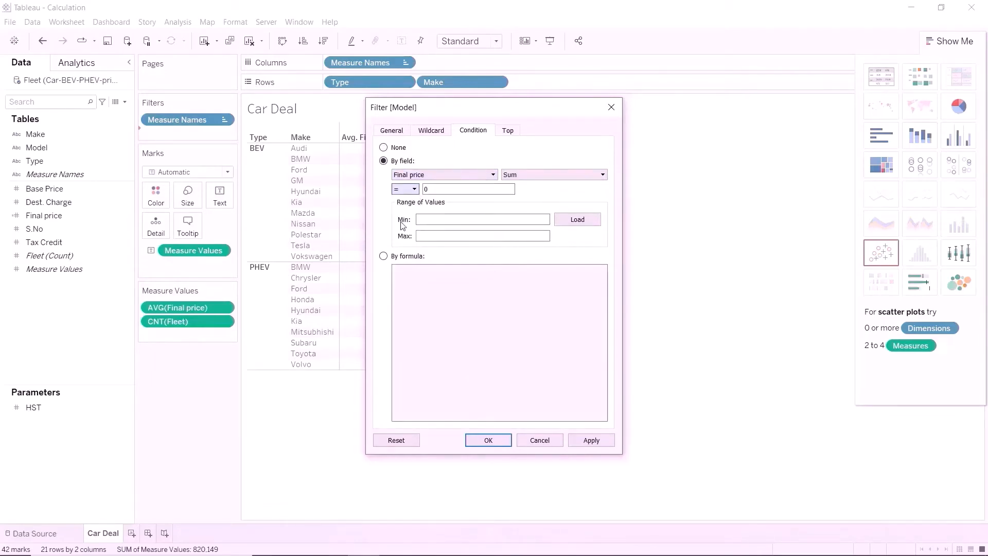
key("Tab")
type("35000")
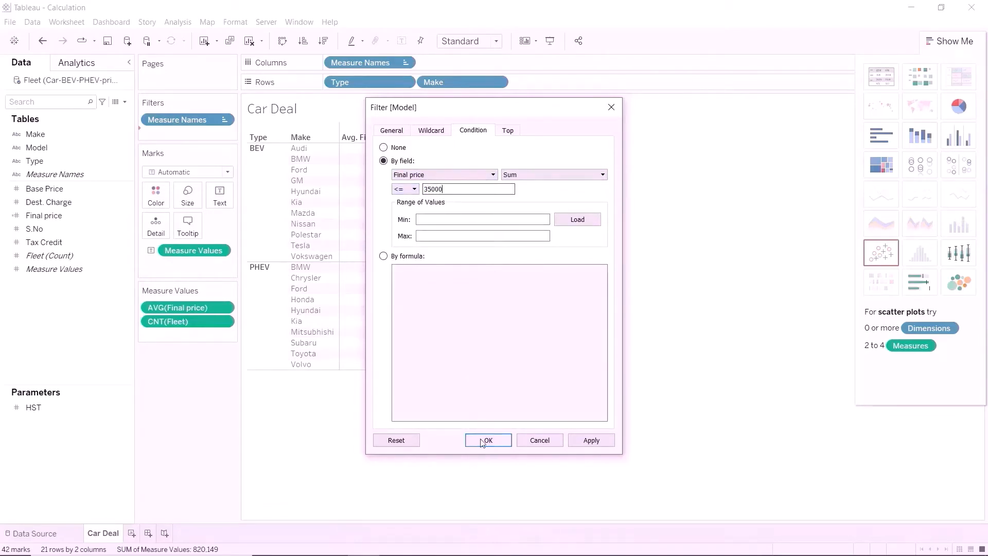
left_click(486, 440)
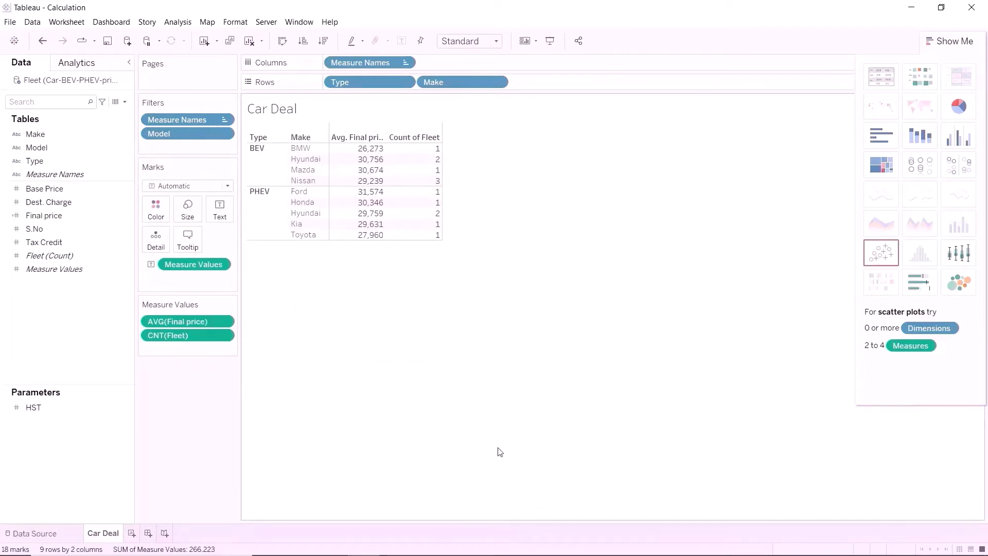
- Create a calculated field FIXED with {FIXED :COUNT([Fleet])} and add it as the last measure of the table
left_click(125, 103)
left_click(72, 113)
type("F")
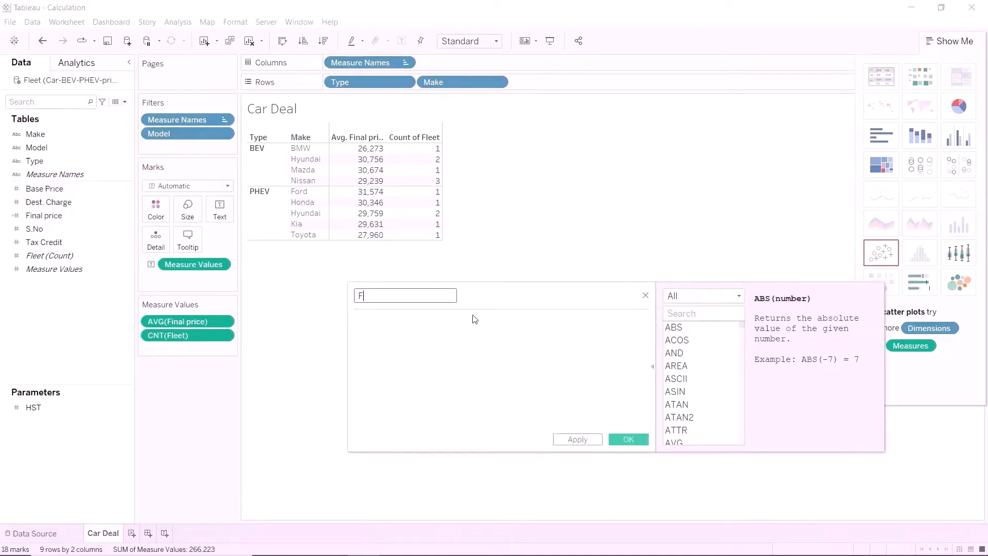
type("IXED")
left_click(412, 370)
type("{F")
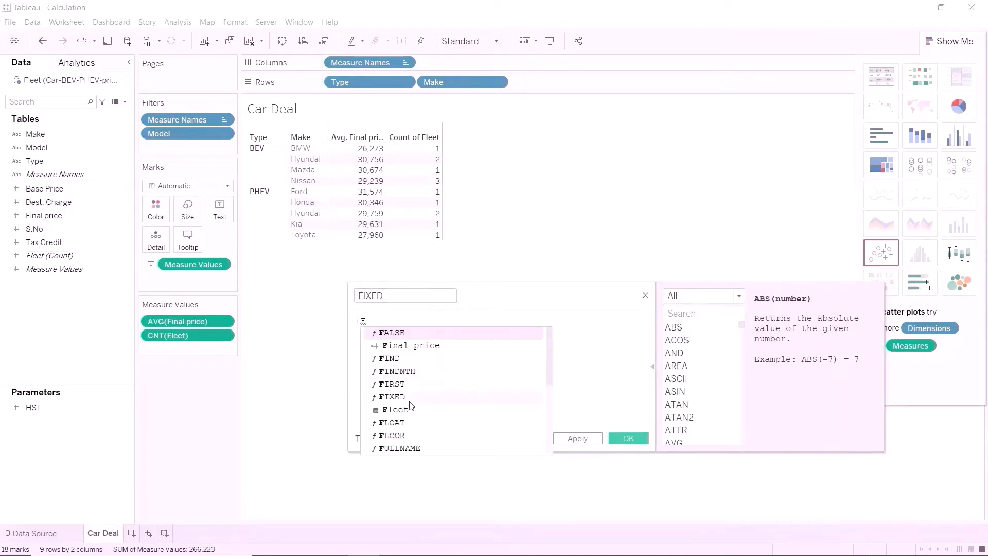
left_click(406, 395)
type(":")
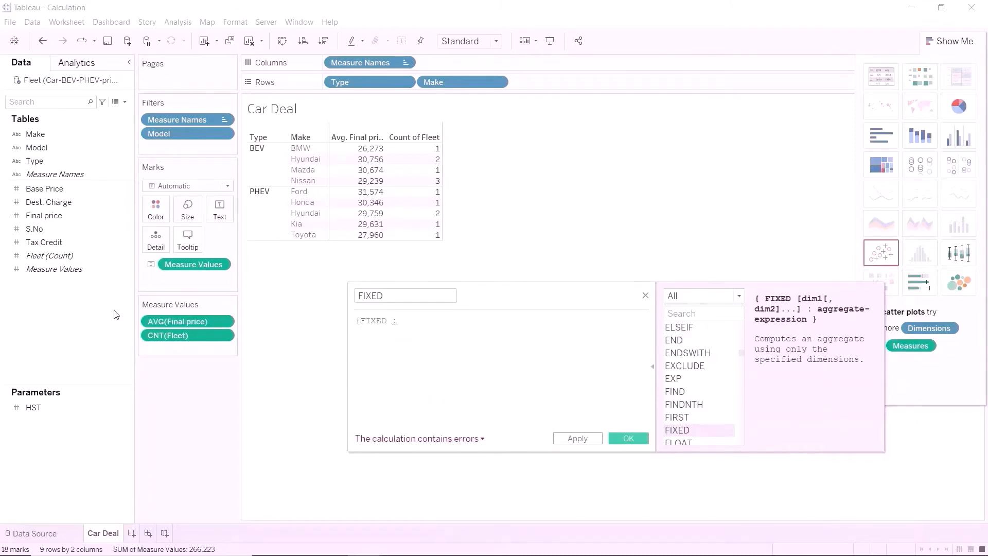
left_click_drag(62, 263, 445, 326)
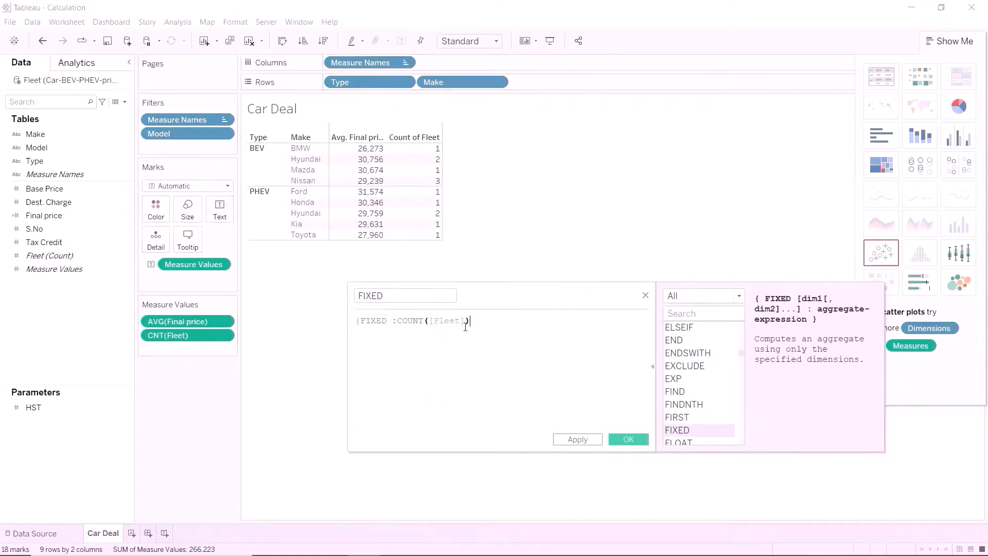
type("}")
left_click(627, 439)
left_click_drag(36, 228, 177, 347)
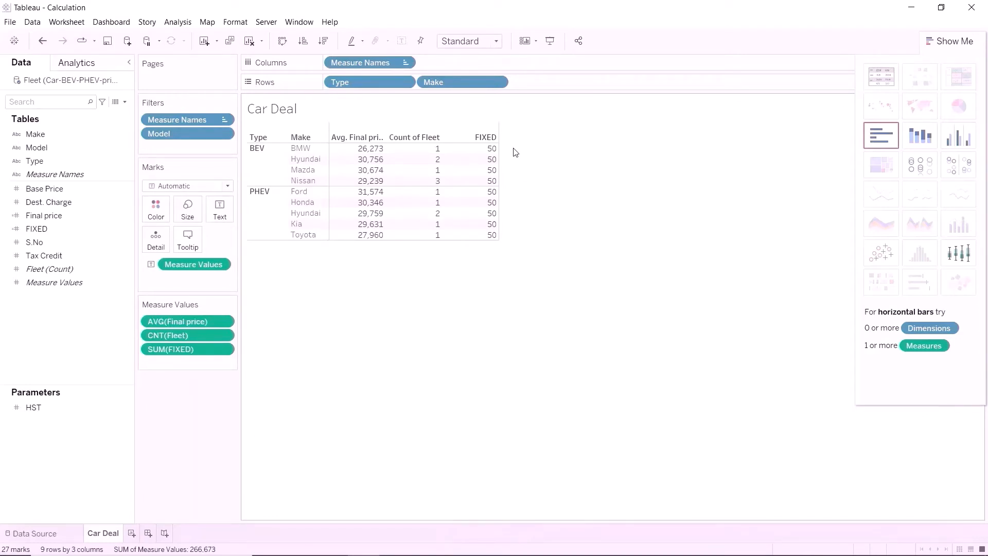
- Try the formula {FIXED [Type]:COUNT([Fleet])} in the FIXED field, and undo that change
right_click(123, 229)
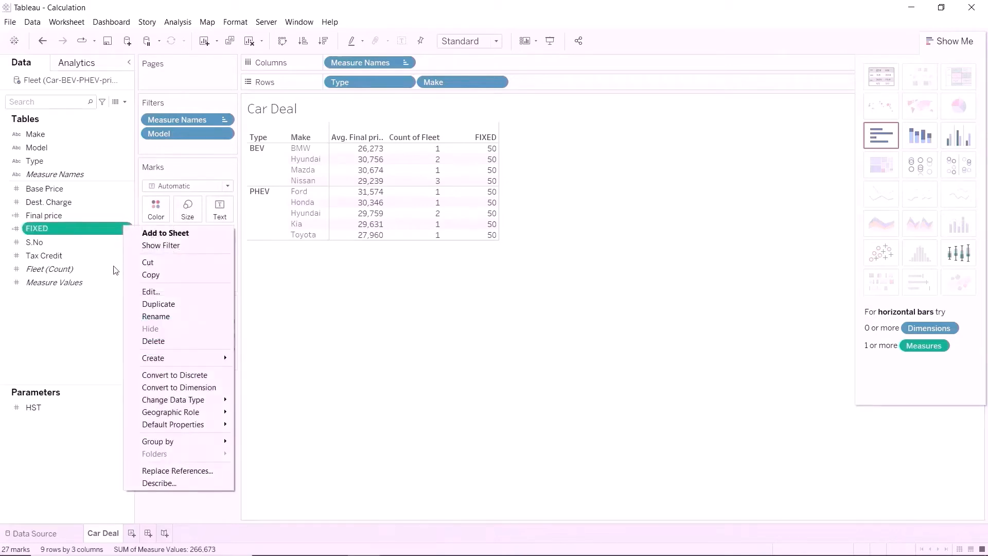
left_click(150, 291)
left_click_drag(34, 161, 393, 333)
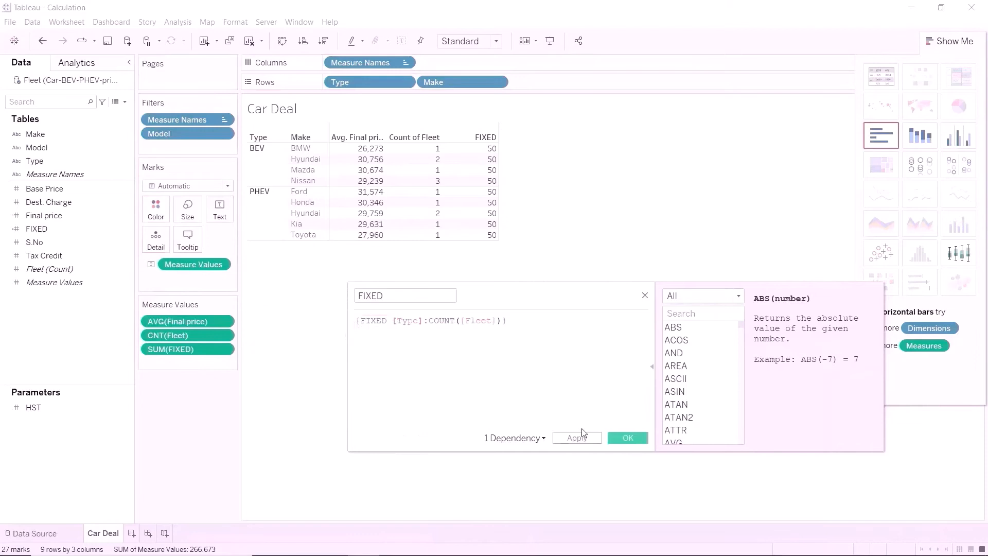
left_click(629, 438)
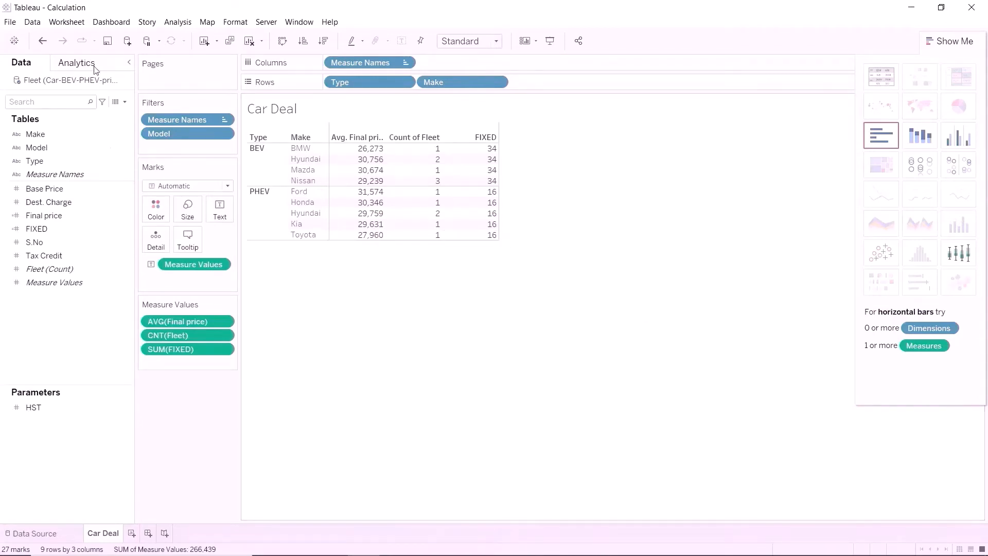
left_click(43, 41)
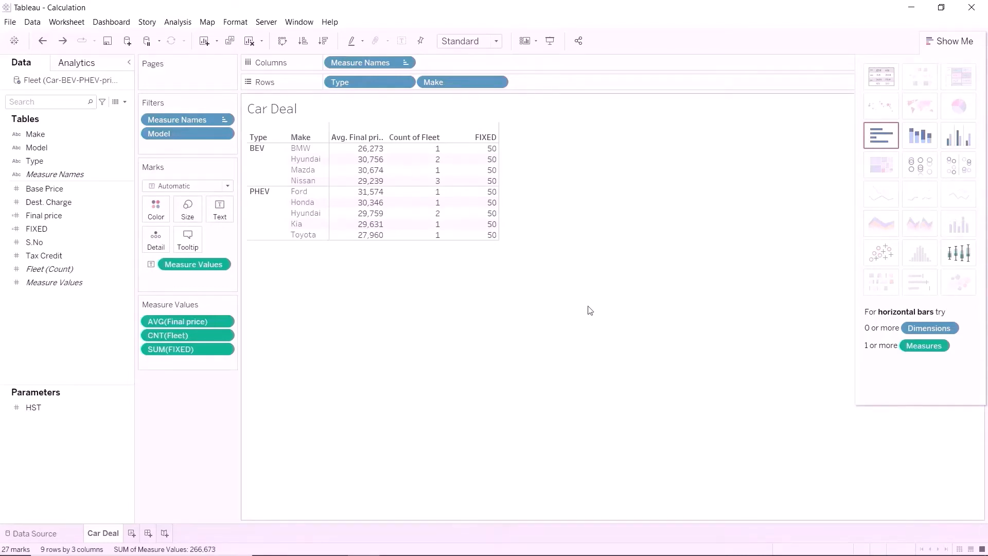
- Create a calculated field EXCLUDE with {EXCLUDE [Make],[Type]:COUNT([Fleet])} and add it as the last measure of the table
left_click(124, 102)
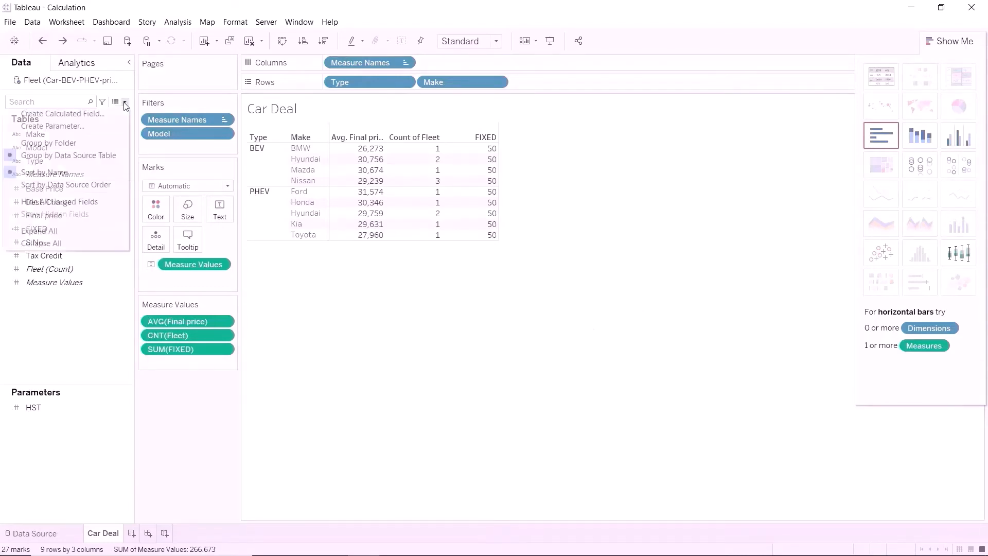
left_click(74, 116)
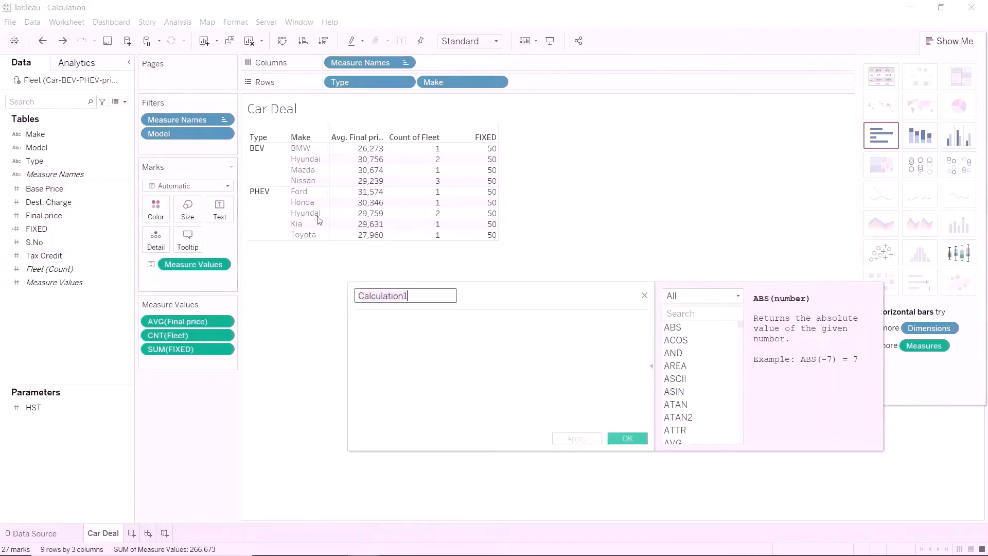
type("EXCLUDE")
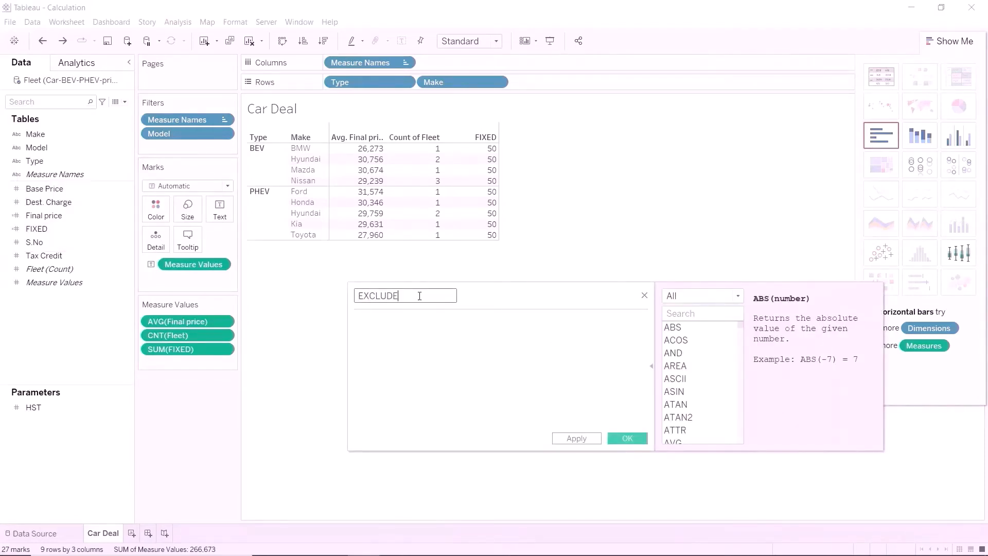
left_click(411, 354)
type("{EXCLUDE")
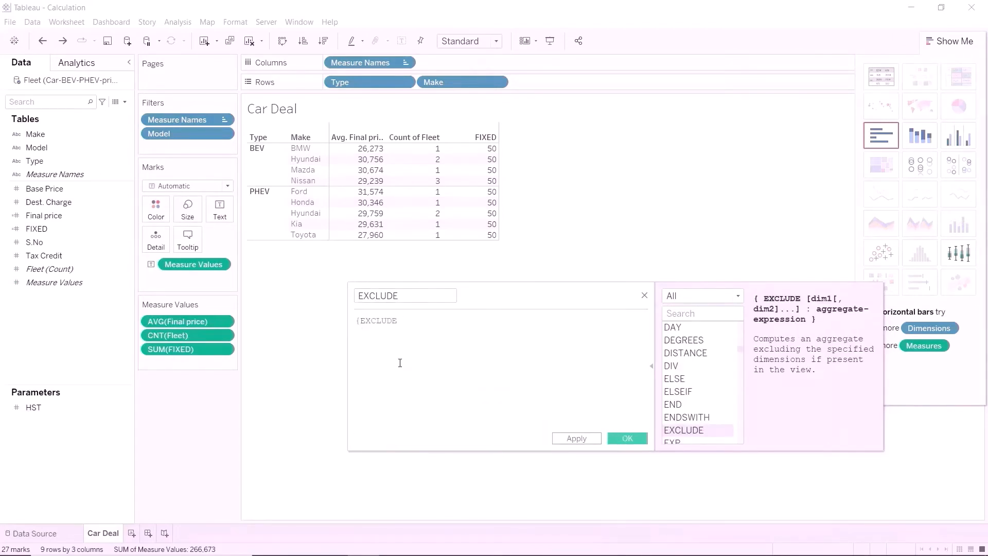
left_click_drag(35, 133, 441, 328)
type(",")
left_click_drag(35, 161, 472, 322)
type(":")
left_click_drag(41, 270, 502, 323)
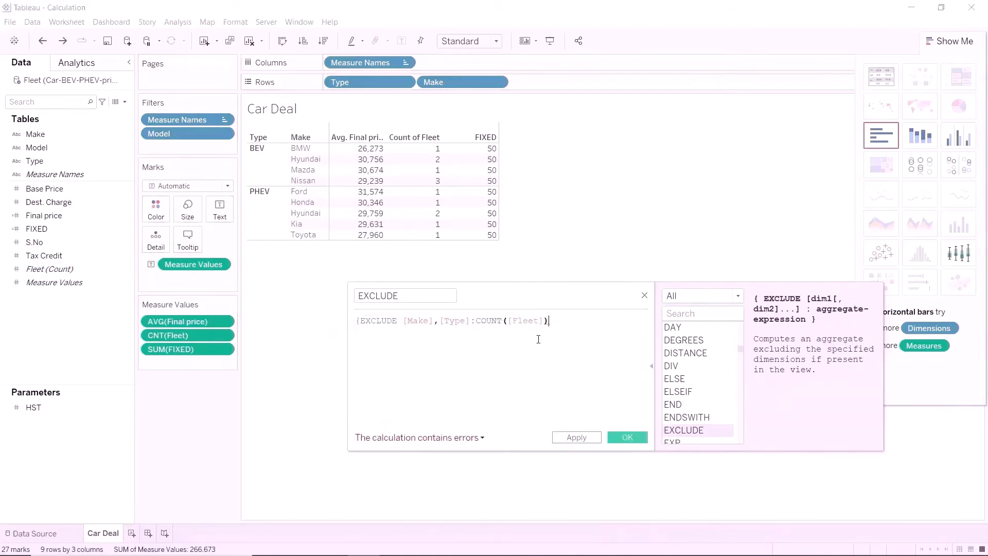
type("}")
left_click(627, 437)
left_click_drag(44, 215, 189, 361)
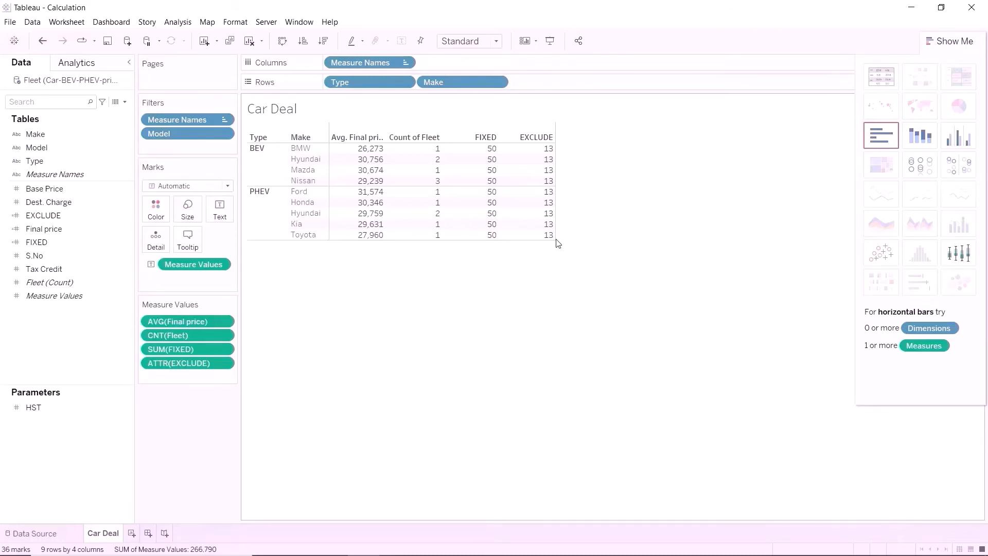
- Create a calculated field INCLUDE with the formula {INCLUDE [Model]:Min([Final price])}
left_click(125, 102)
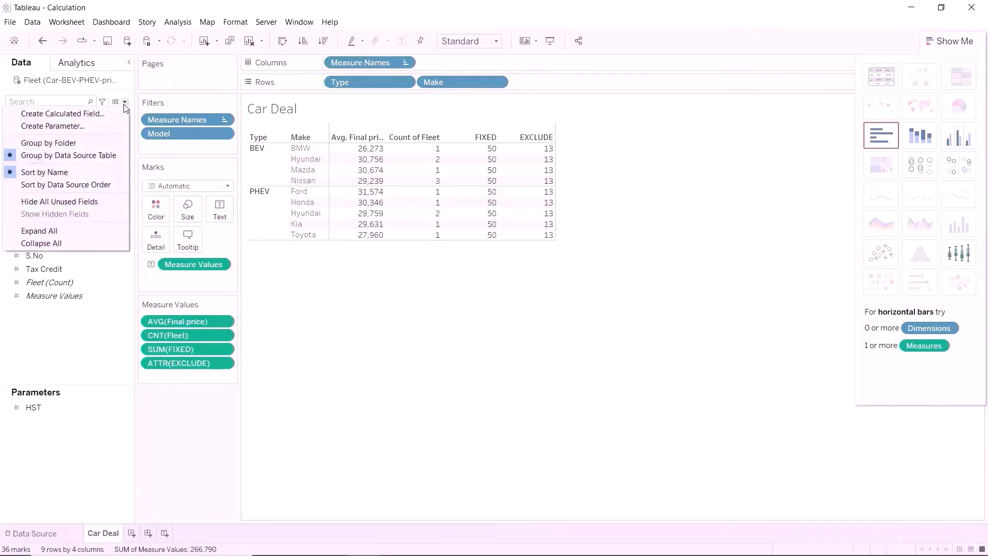
left_click(106, 113)
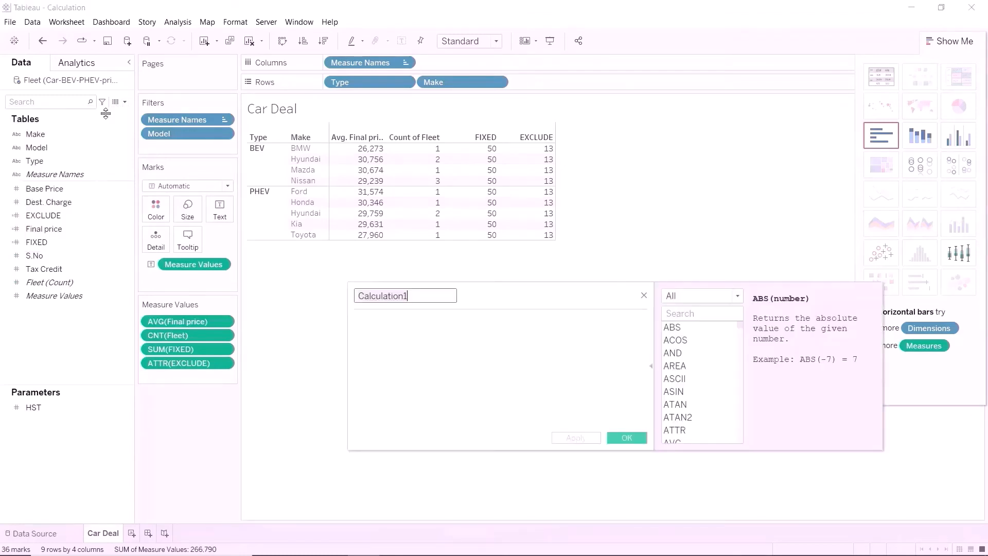
type("INCLUDE")
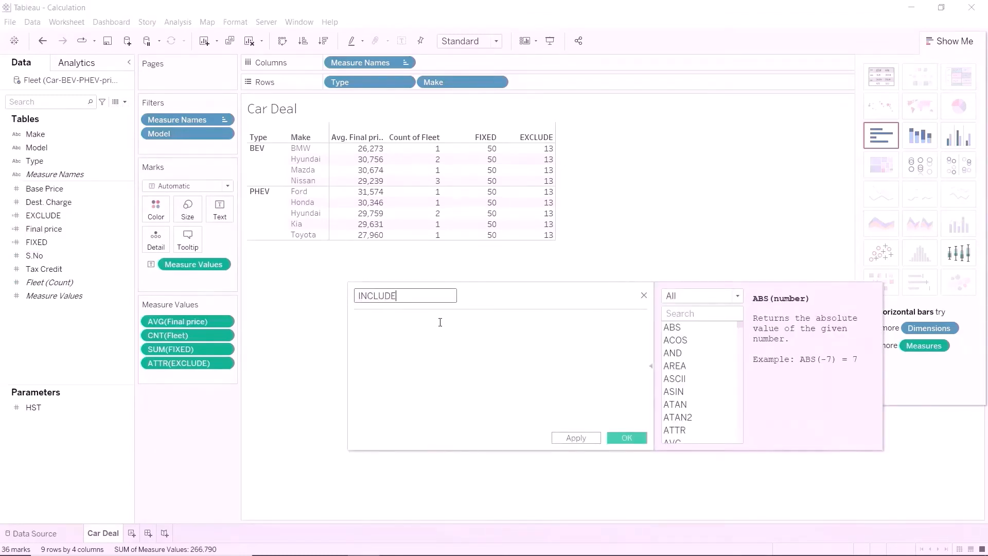
left_click(440, 322)
type("{I")
left_click(412, 388)
left_click_drag(37, 148, 441, 332)
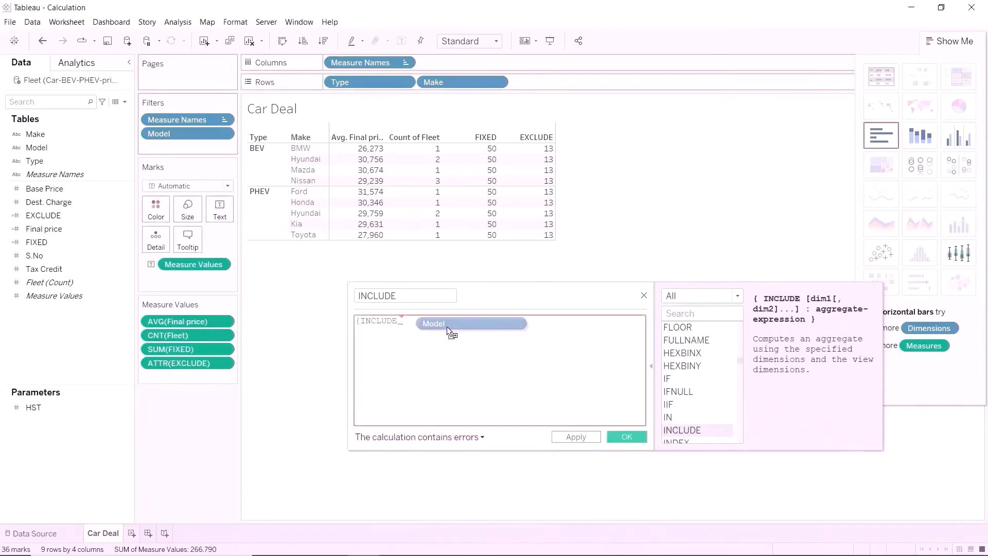
type(":")
left_click_drag(44, 229, 507, 320)
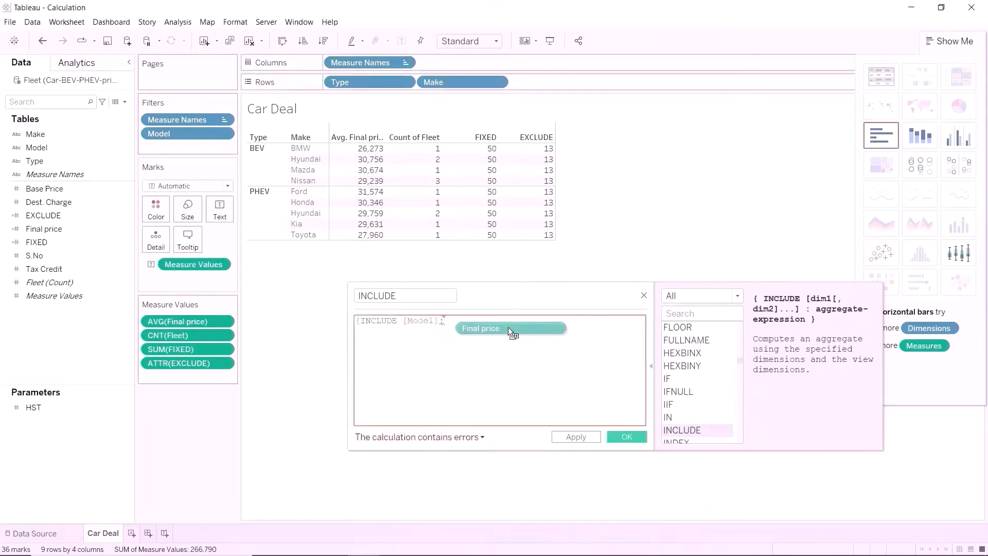
left_click(444, 321)
type("Mi[Final price")
left_click(470, 346)
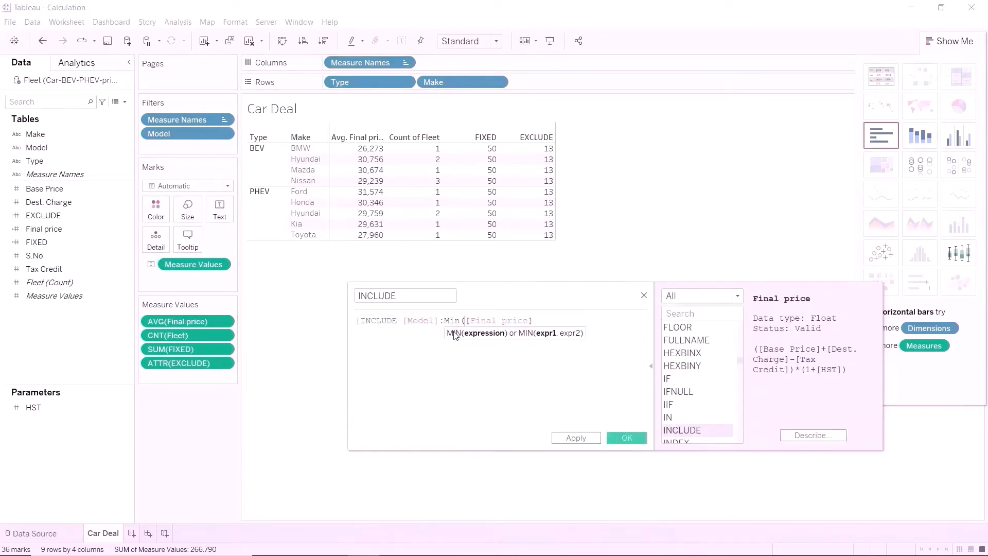
type(")}")
left_click(627, 438)
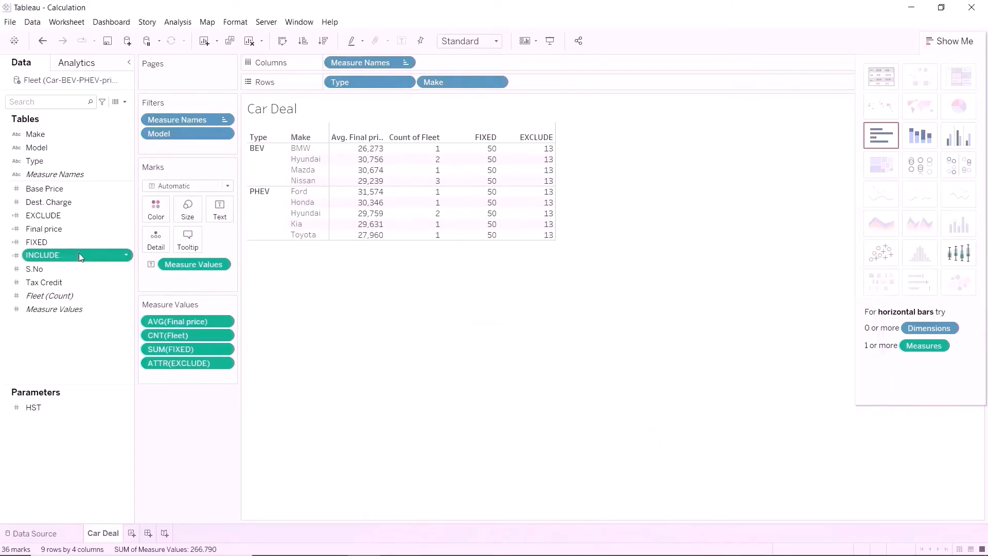
- Add INCLUDE as the last measure of the table and change its aggregation to Minimum
left_click_drag(79, 255, 196, 379)
left_click(224, 377)
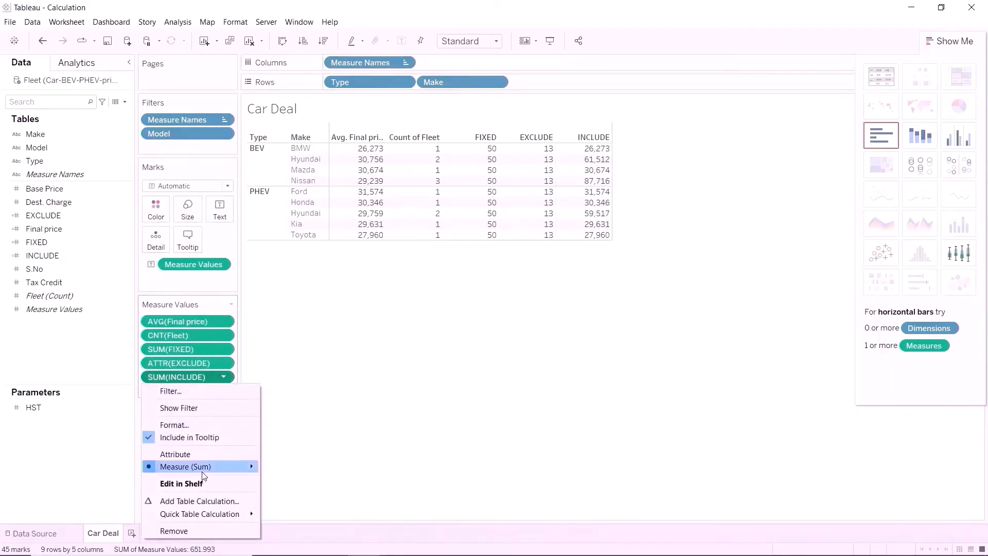
mouse_move(217, 466)
left_click(302, 478)
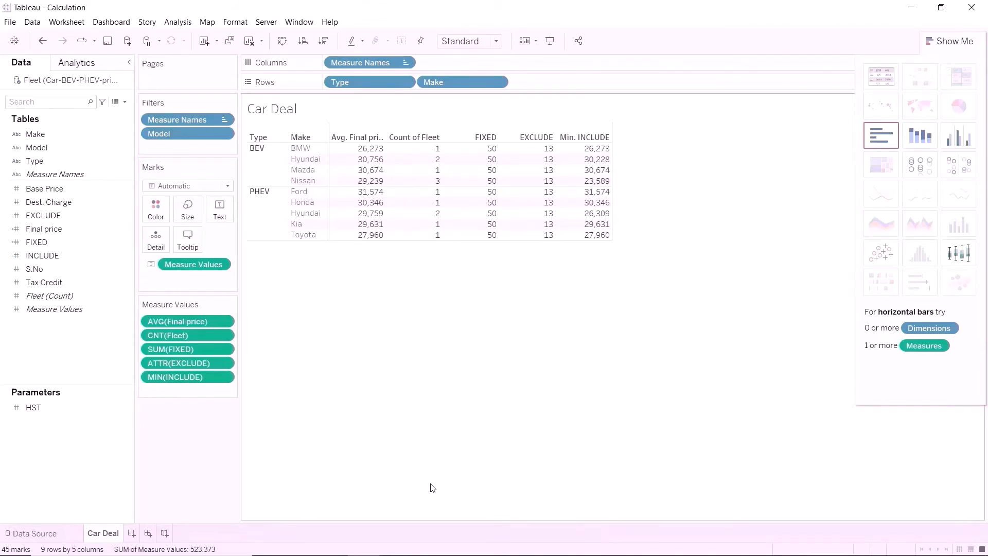
- Create a Float parameter named Promotional Price with a current value of 35000
left_click(125, 101)
left_click(88, 126)
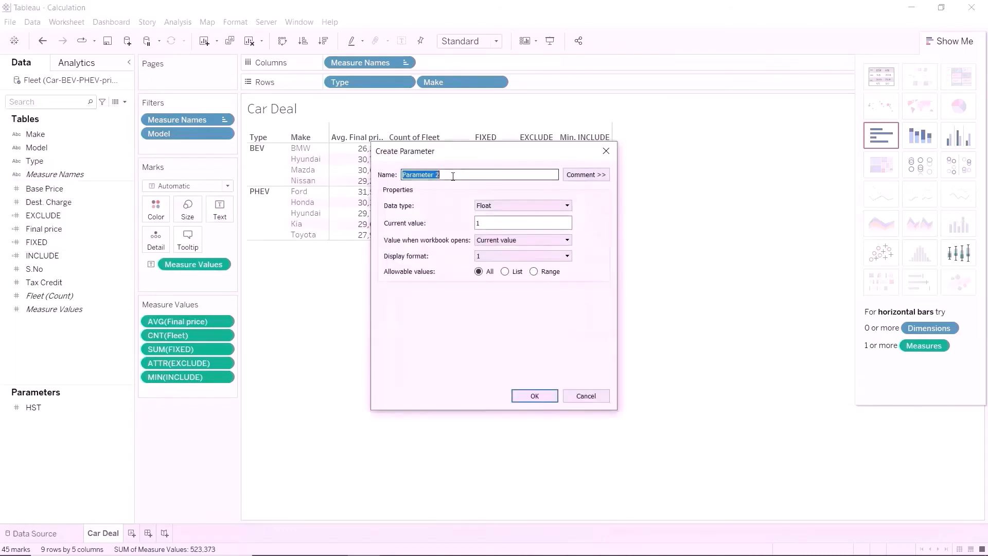
type("Promotional Price")
key("Tab")
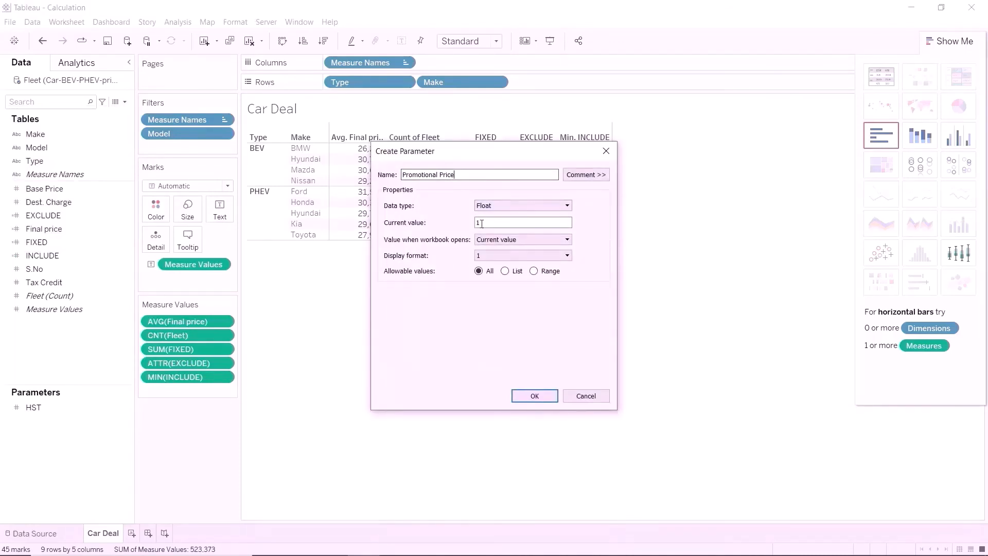
type("35000")
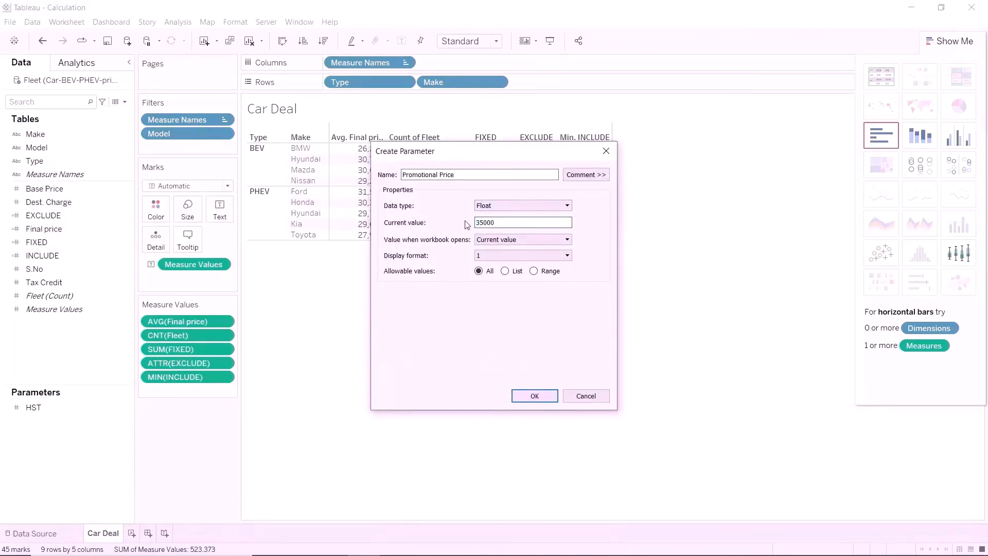
left_click(535, 395)
- Start a calculated field named Gain / Loss ( + / -) with the formula [Final price]-[Promotional Price]
left_click(125, 101)
left_click(112, 112)
type("Gai")
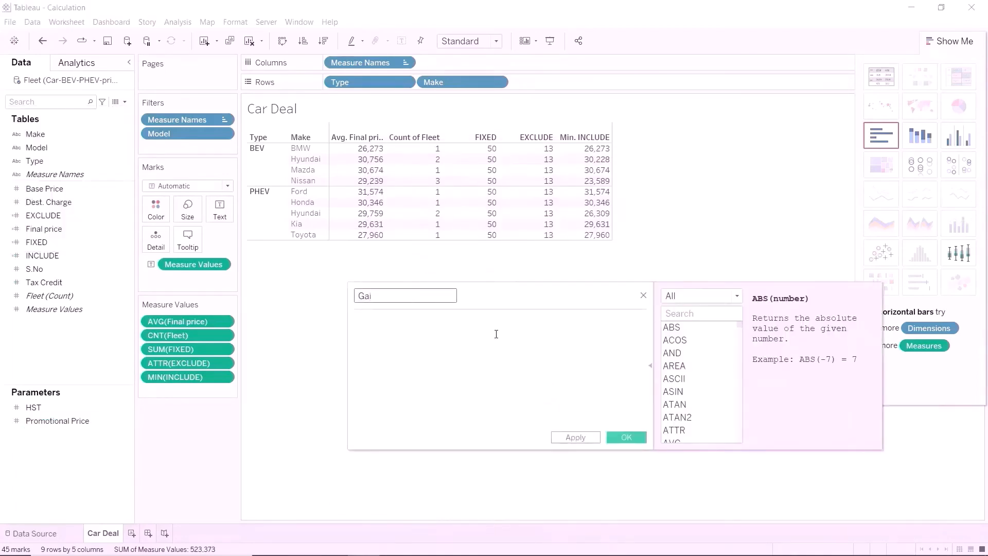
type("n / Loss ( + / -)")
left_click_drag(44, 229, 422, 324)
type("-")
left_click(85, 420)
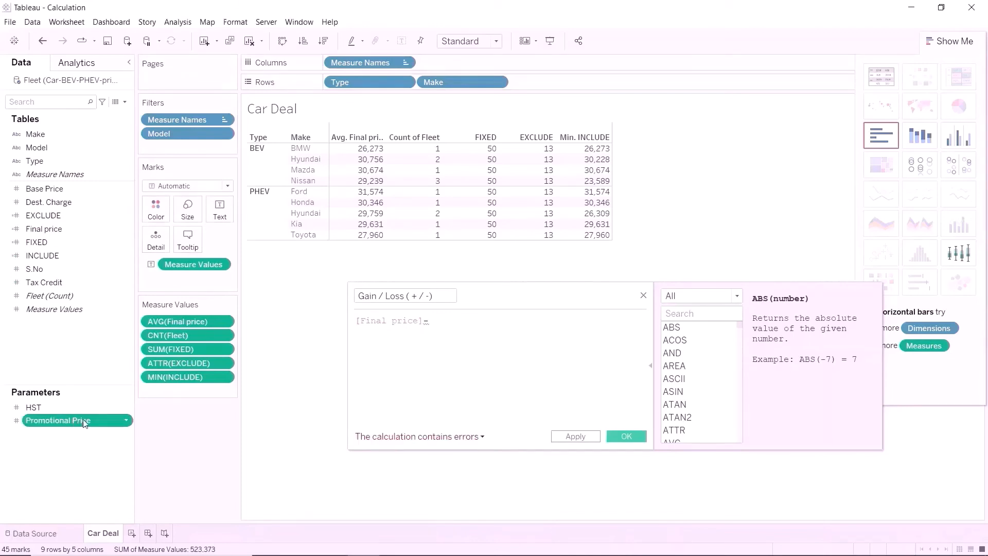
left_click_drag(85, 421, 507, 324)
- Wrap the whole gain/loss formula in Min(), save the field and add it as the last measure of the table
left_click(356, 322)
type("Min(")
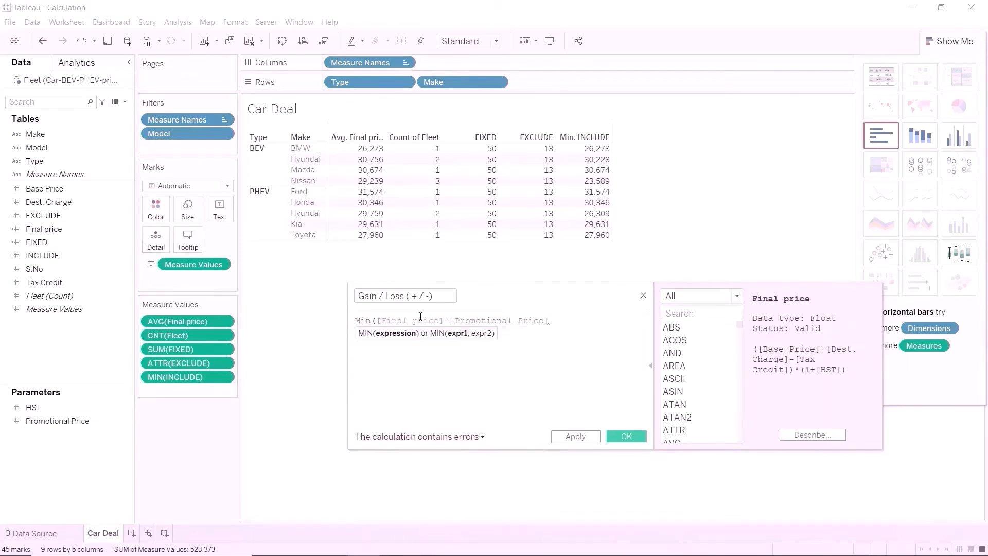
key("End")
type(")")
left_click(626, 437)
left_click_drag(106, 256, 201, 388)
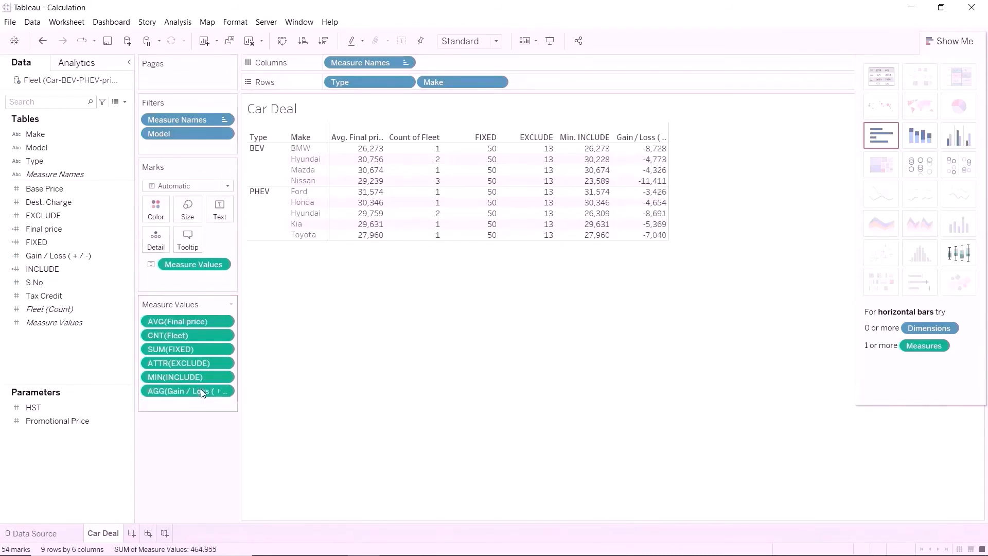
- Append "- (13/50) or 26% probability of losing money in the deal and the loss at the worst case scenario is $11,411" to the title and hide Show Me
double_click(272, 108)
type("- (13/50) or 26% probability of losing")
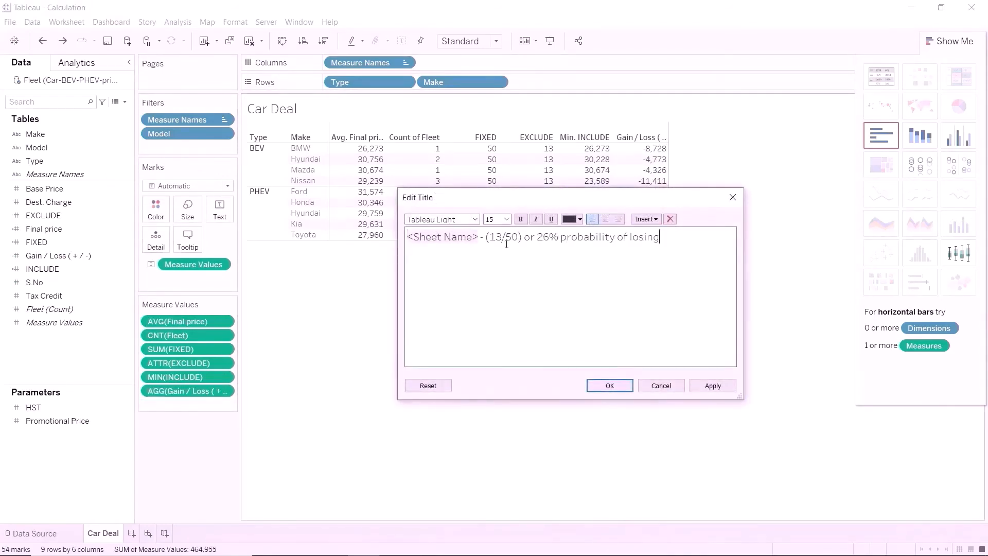
type(" money in the deal and the loss at the worst case scenario is $11,411")
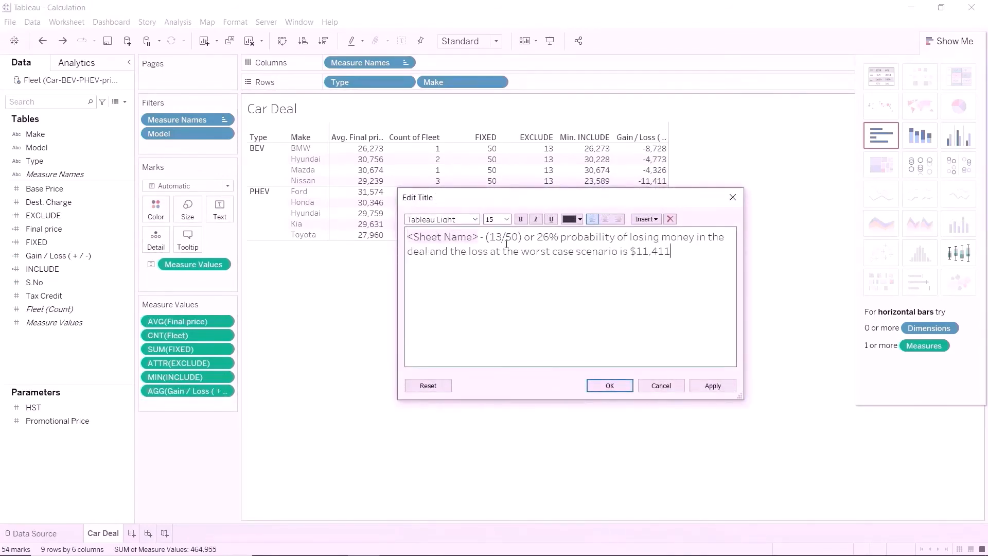
left_click(607, 386)
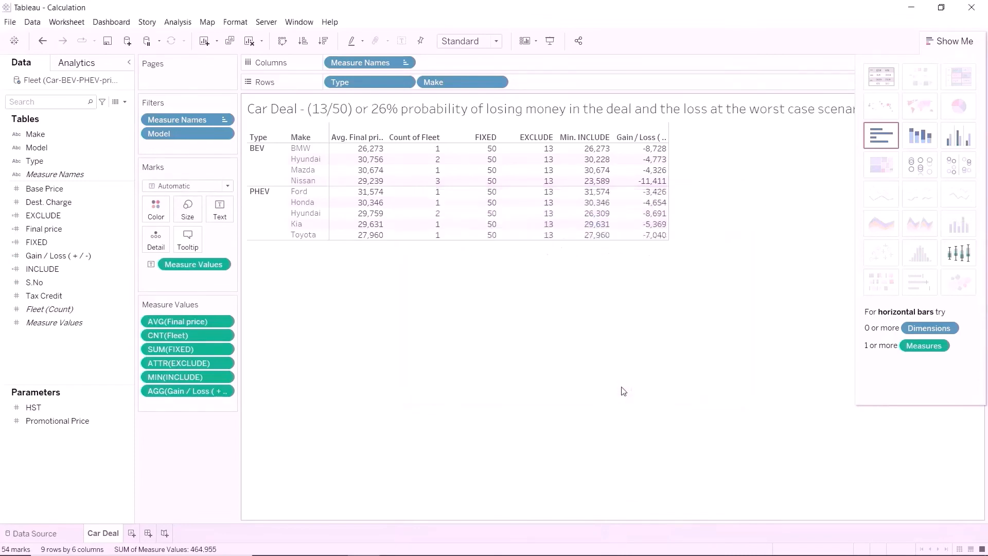
left_click(934, 42)
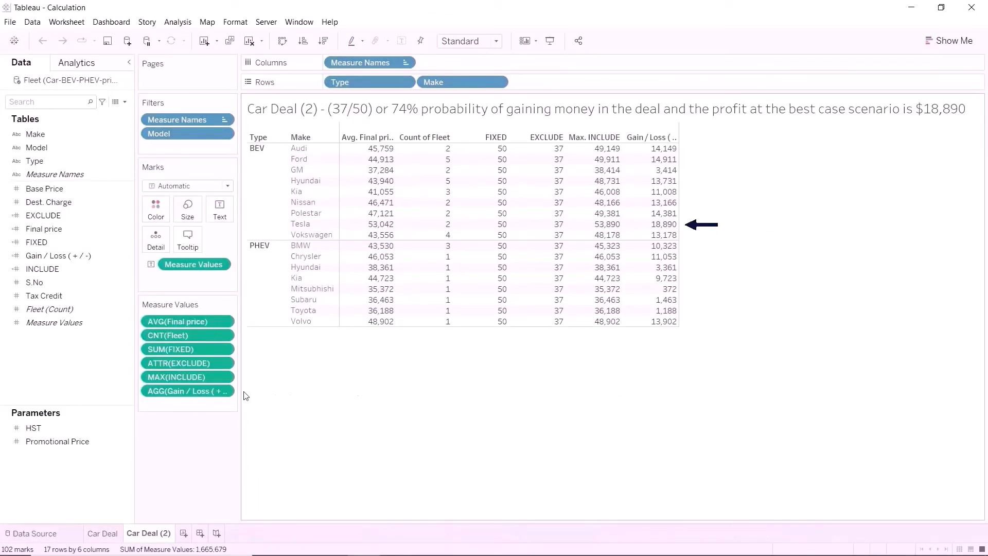
- Apply a Rank quick table calculation to the Gain / Loss measure in the Car Deal (2) table
left_click(223, 392)
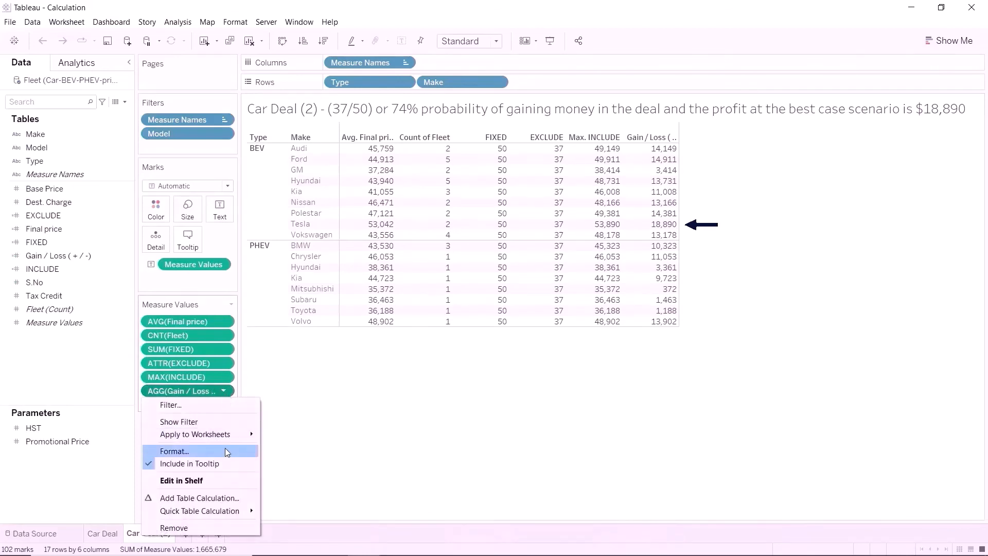
mouse_move(229, 510)
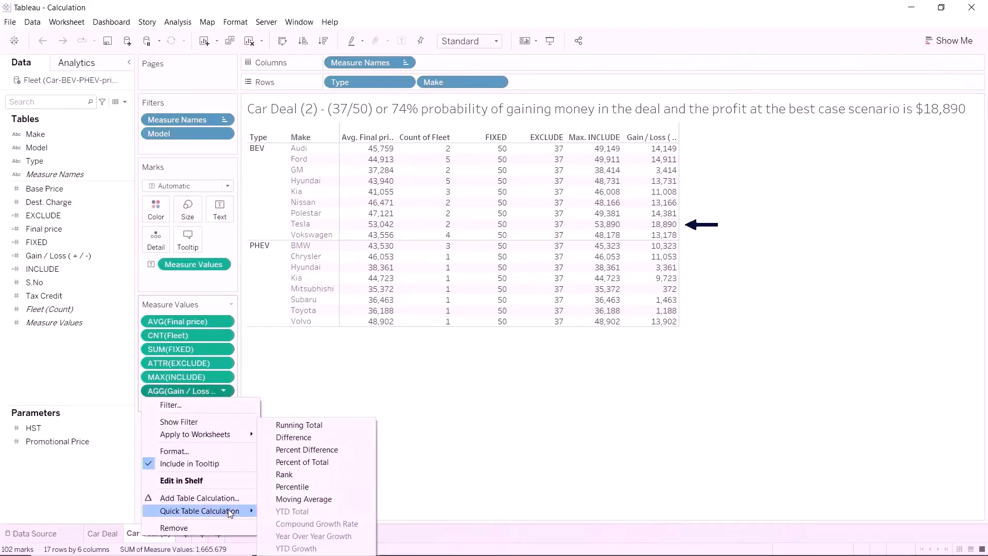
left_click(310, 477)
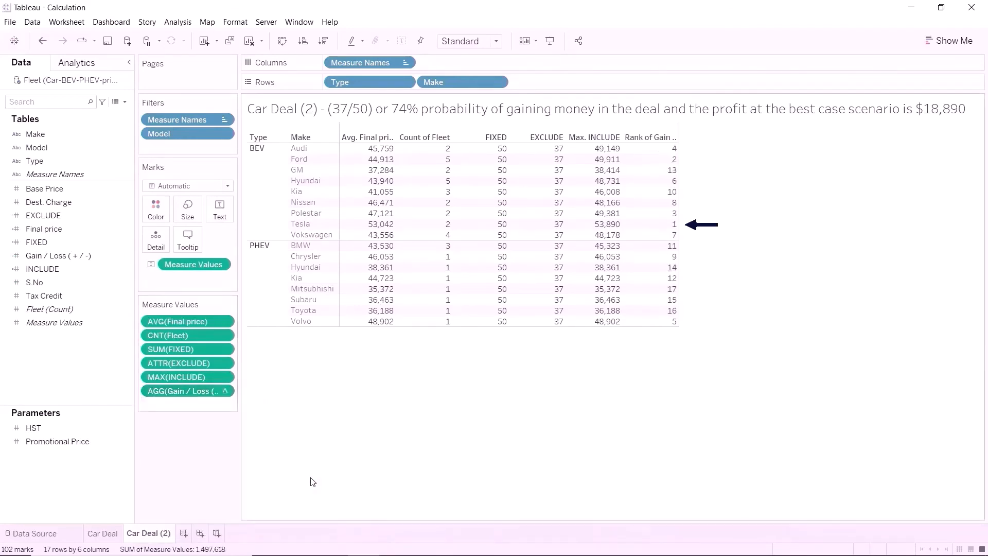